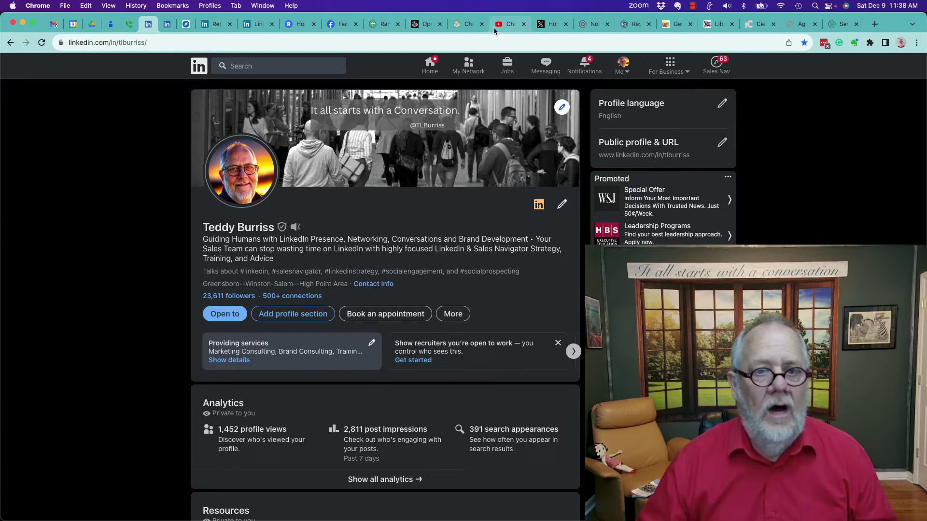
- List Keller Williams Realty, Inc. employees in people search and scroll toward results page 8
left_click(162, 25)
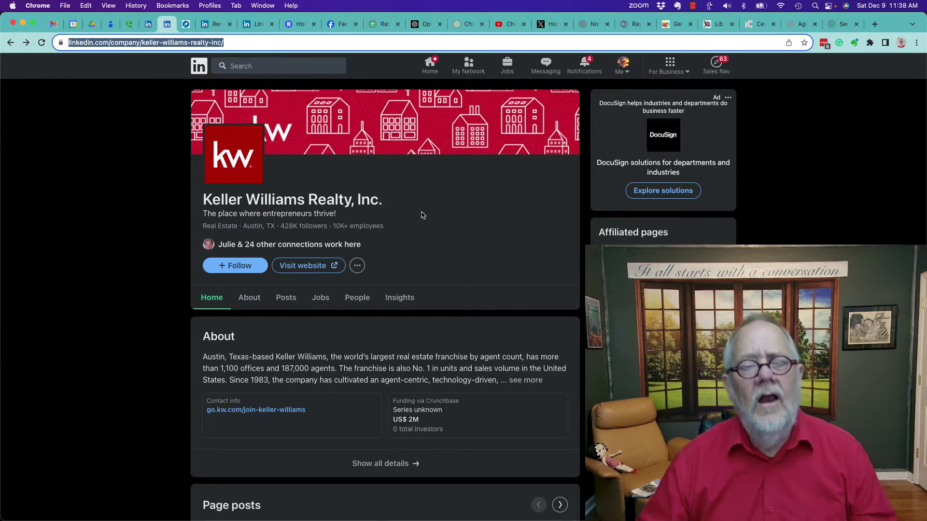
left_click(346, 229)
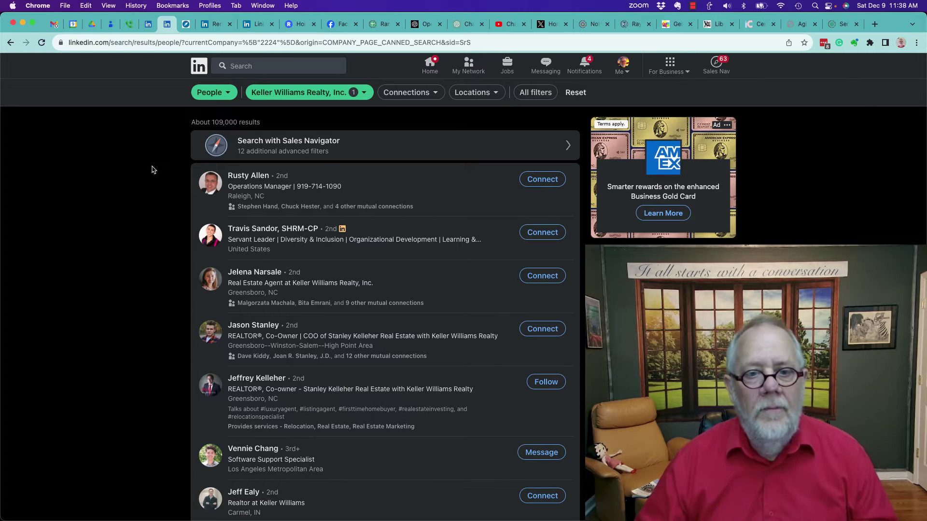
scroll(412, 352, "down", 10)
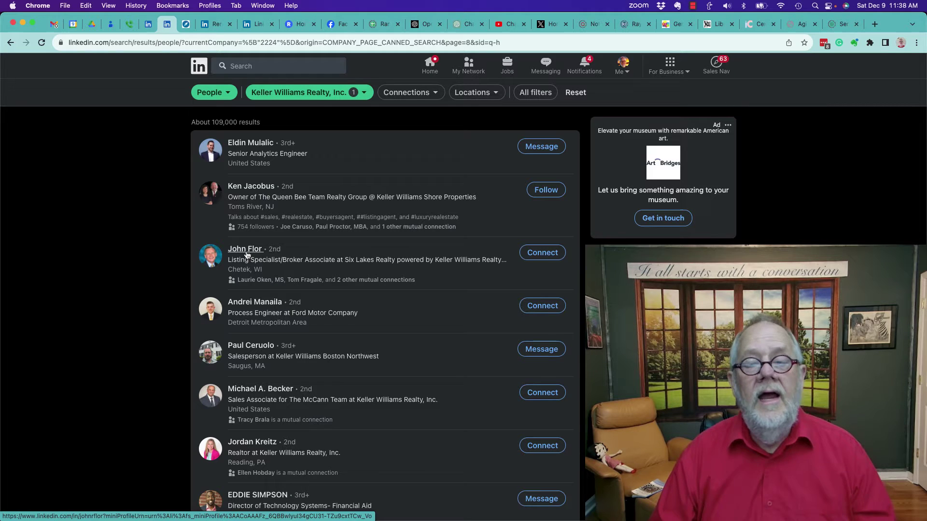
left_click(210, 25)
left_click_drag(214, 137, 358, 137)
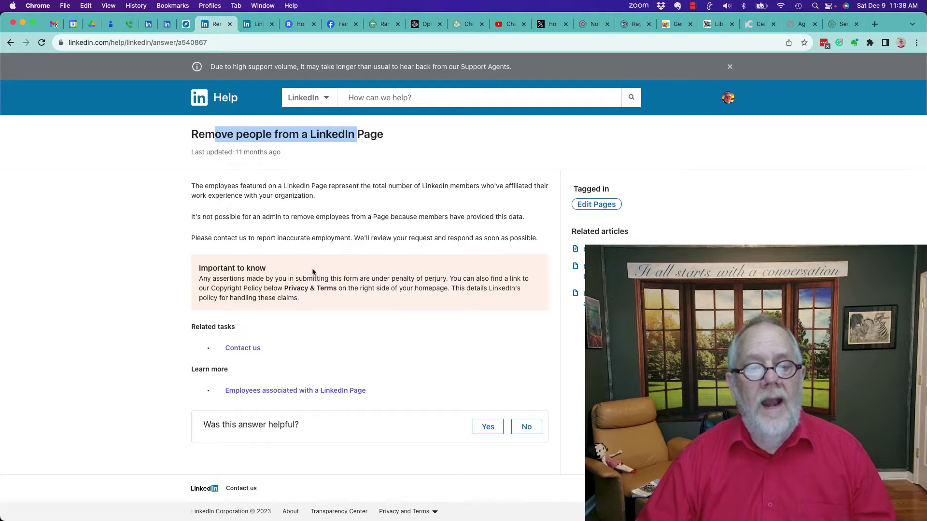
left_click(242, 351)
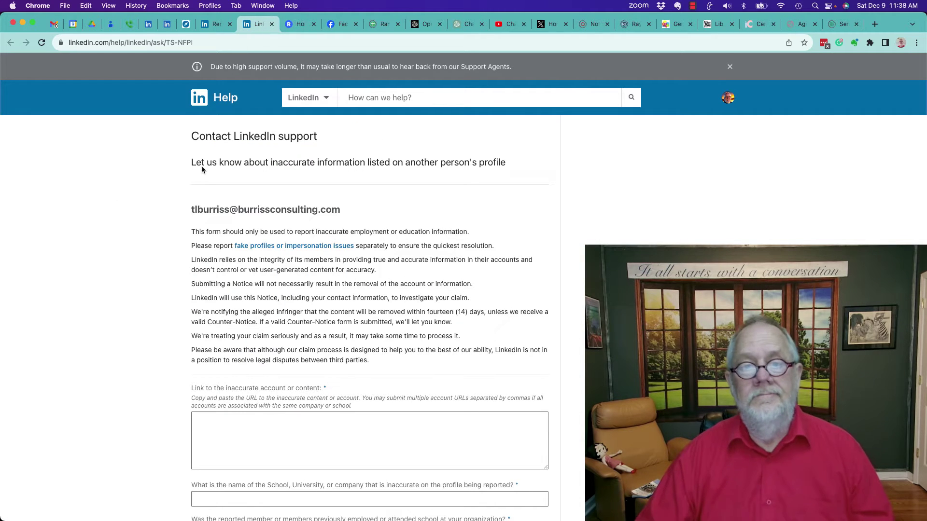
left_click_drag(207, 163, 372, 165)
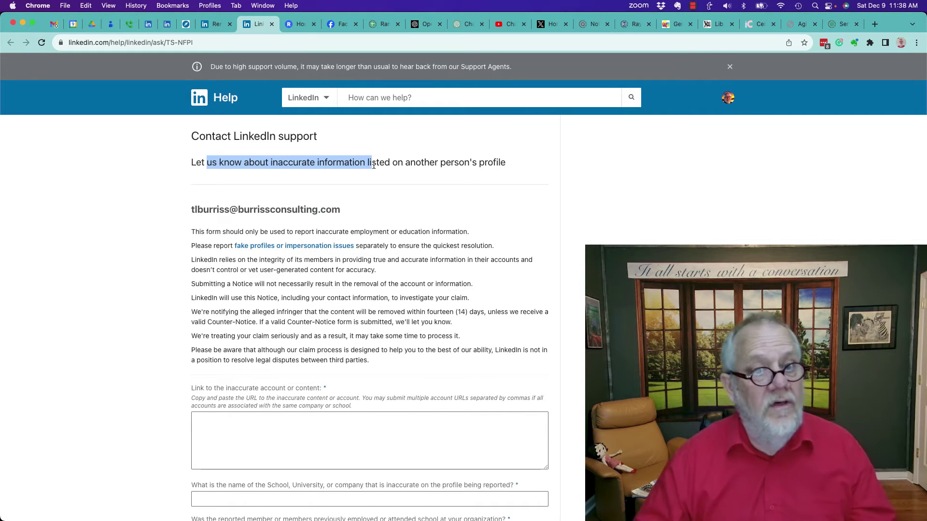
left_click(168, 24)
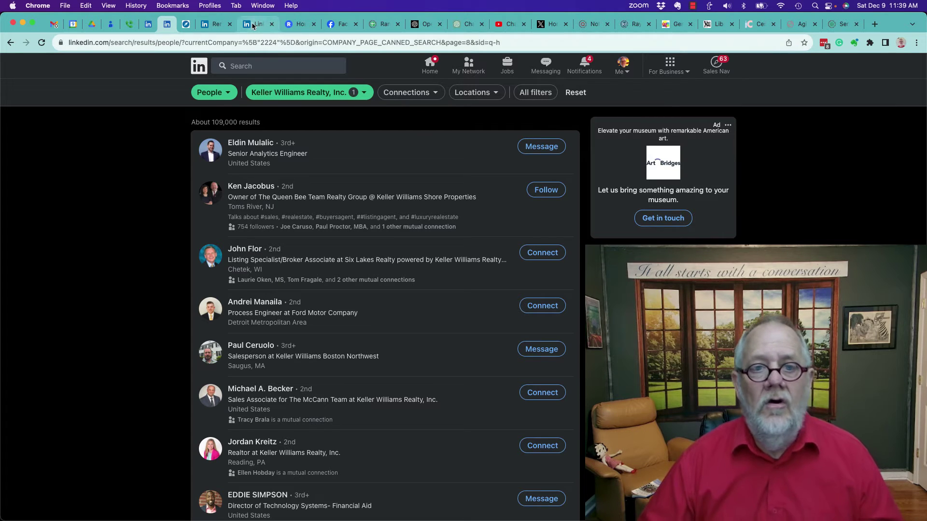
- Copy your own profile link from the profile's Contact info
left_click(148, 29)
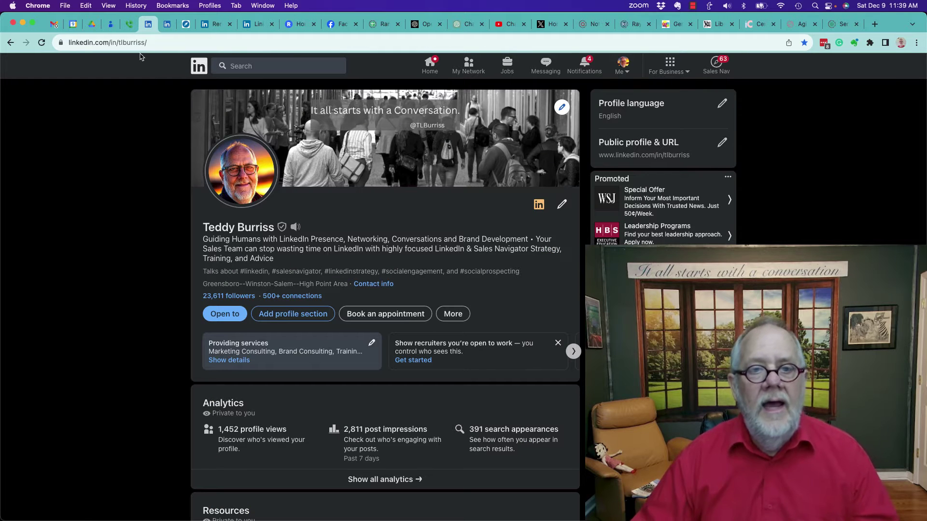
left_click(155, 43)
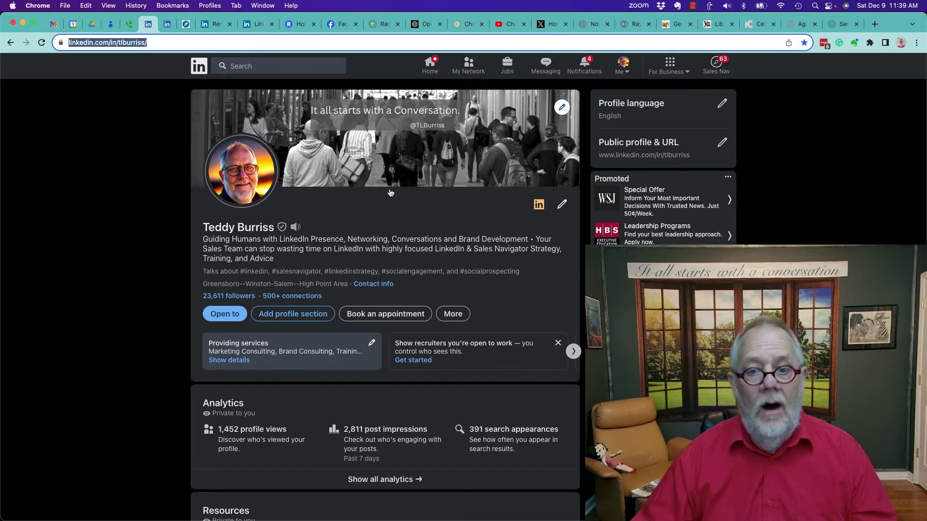
left_click(370, 285)
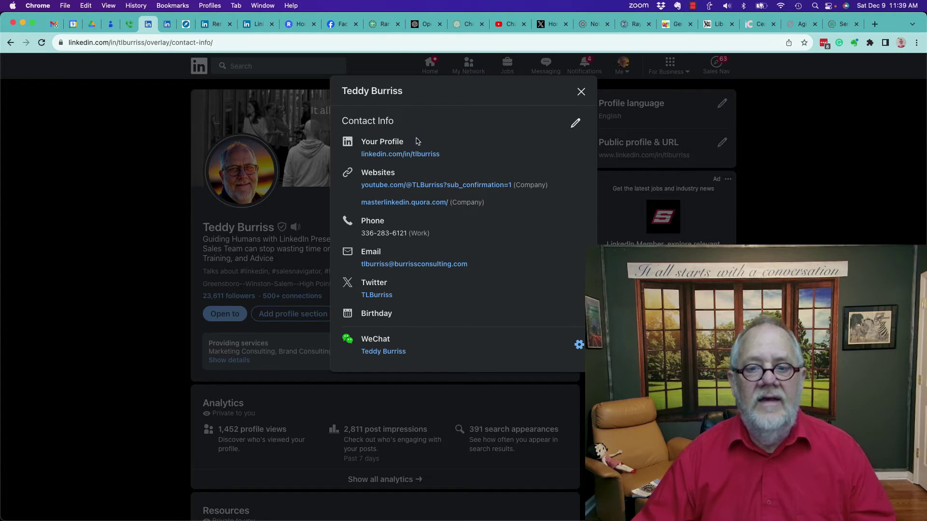
left_click_drag(357, 155, 465, 161)
key("super+c")
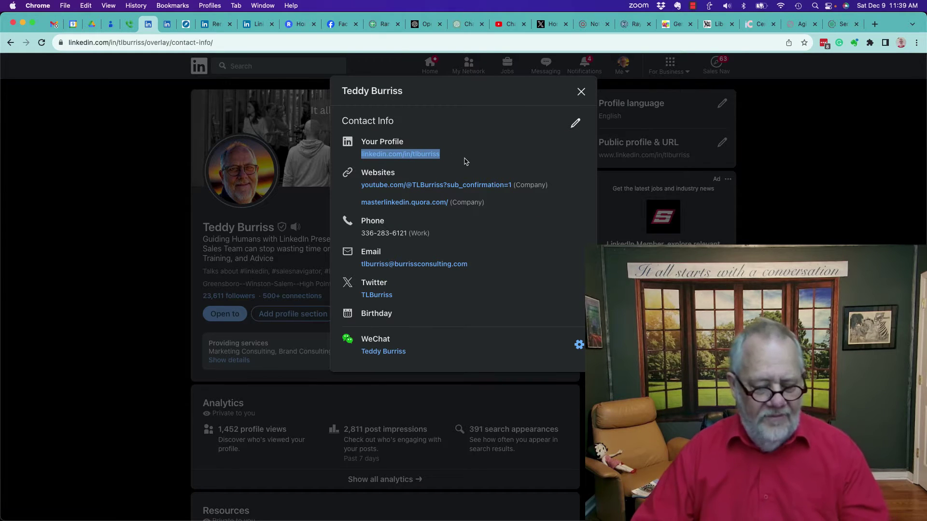
left_click(156, 100)
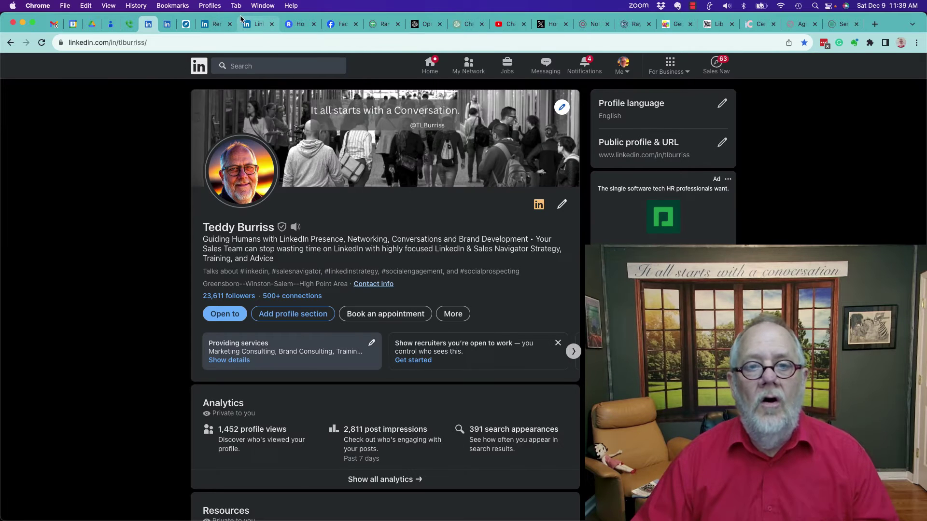
- Paste the profile link into the report form's inaccurate-account field, followed by a comma
left_click(250, 25)
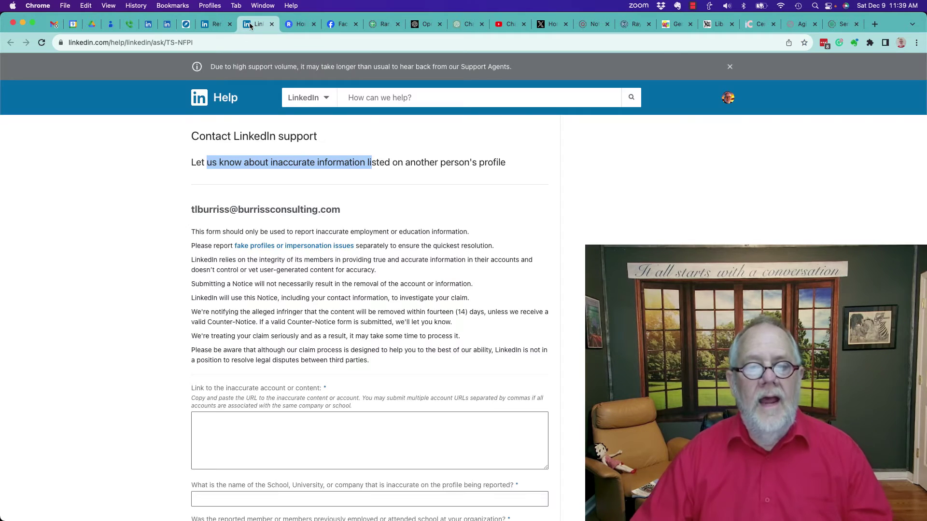
scroll(270, 307, "down", 5)
left_click(270, 307)
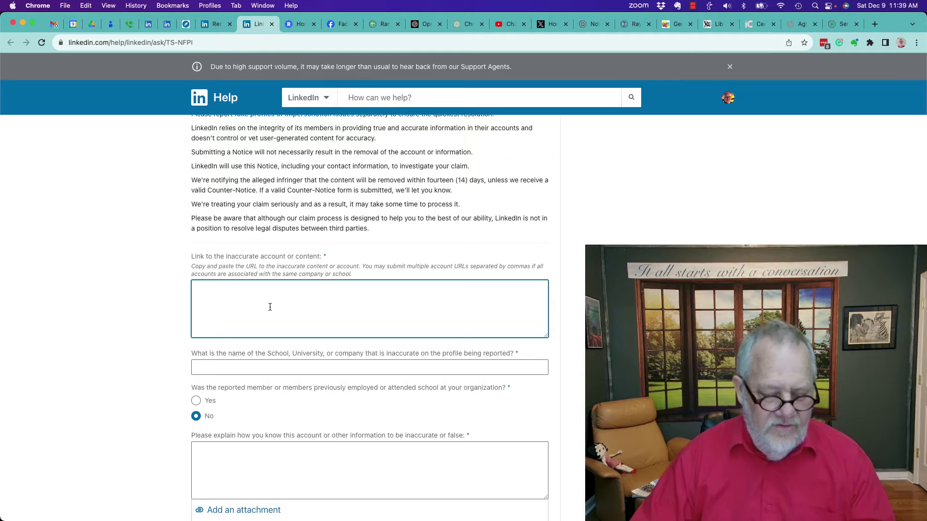
key("super+v")
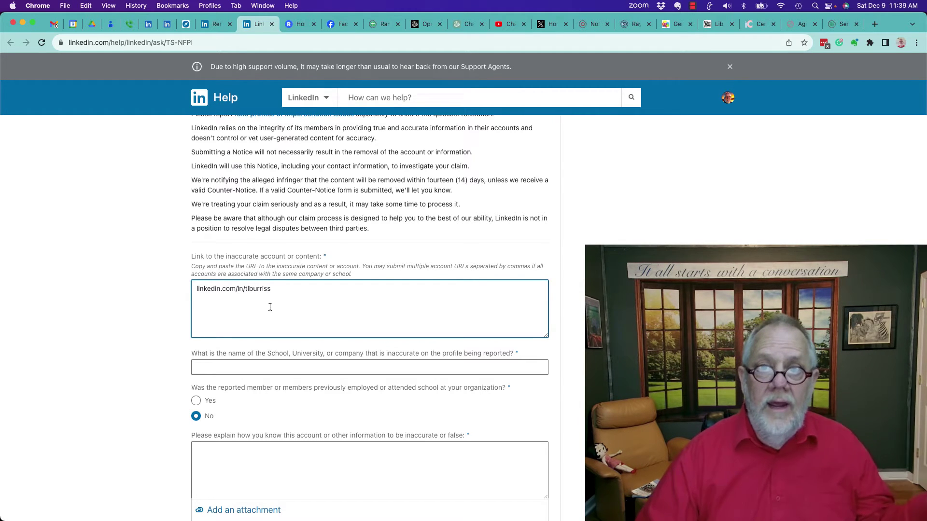
type(",")
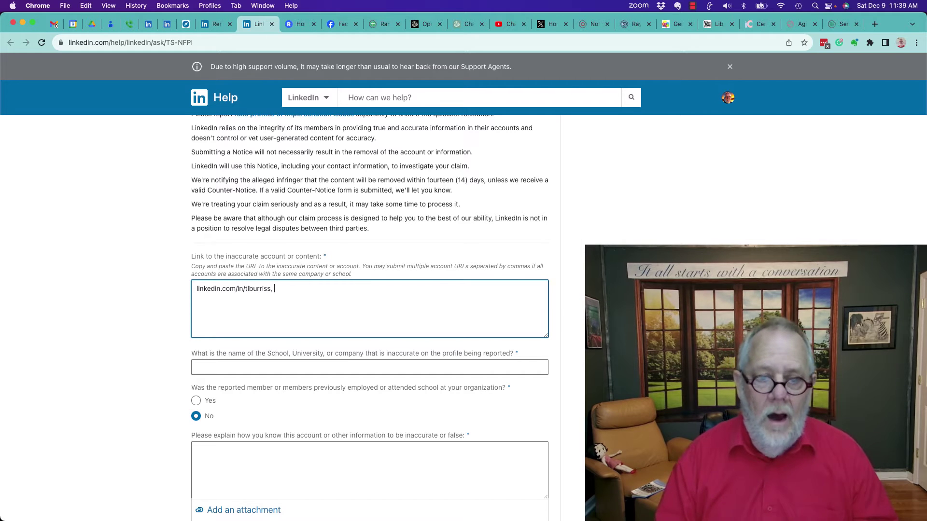
scroll(242, 306, "down", 3)
- Open the Burriss Consulting, Inc. company page from your profile's Experience section
left_click(217, 284)
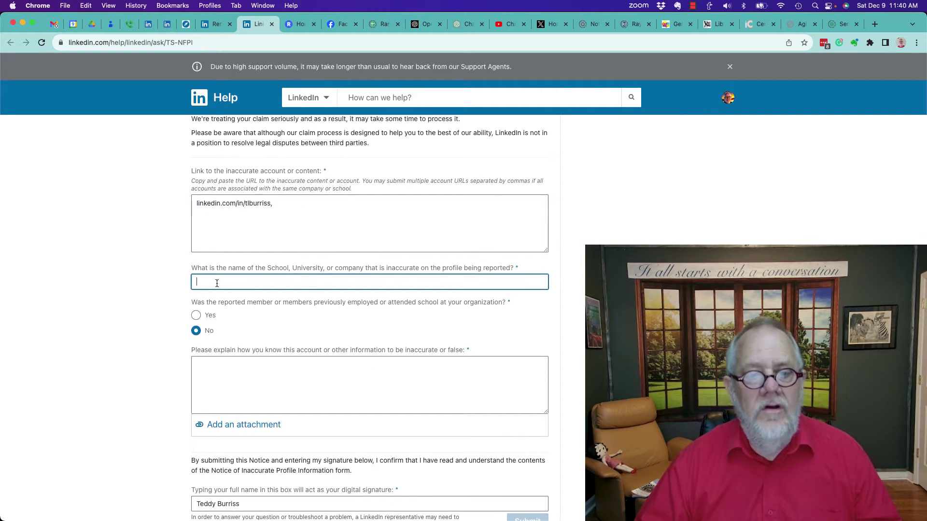
left_click(149, 23)
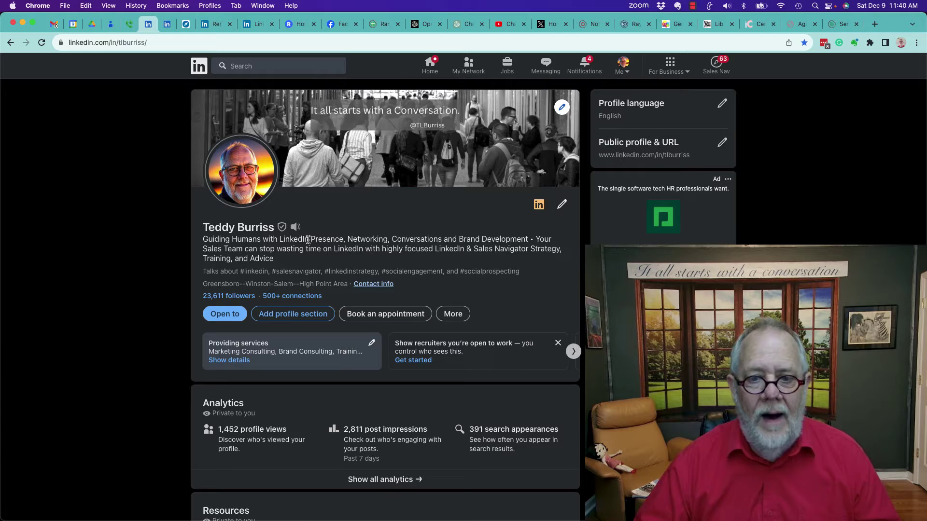
scroll(413, 372, "down", 6)
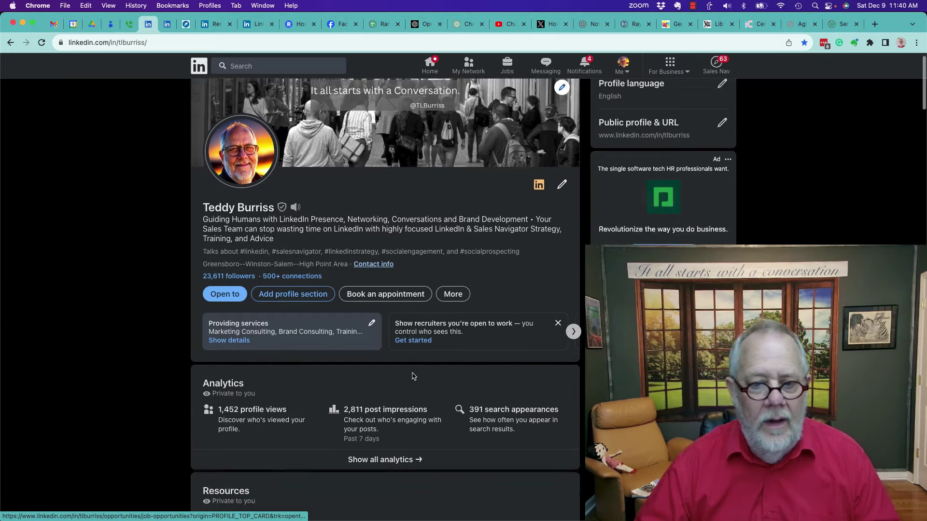
scroll(413, 376, "down", 12)
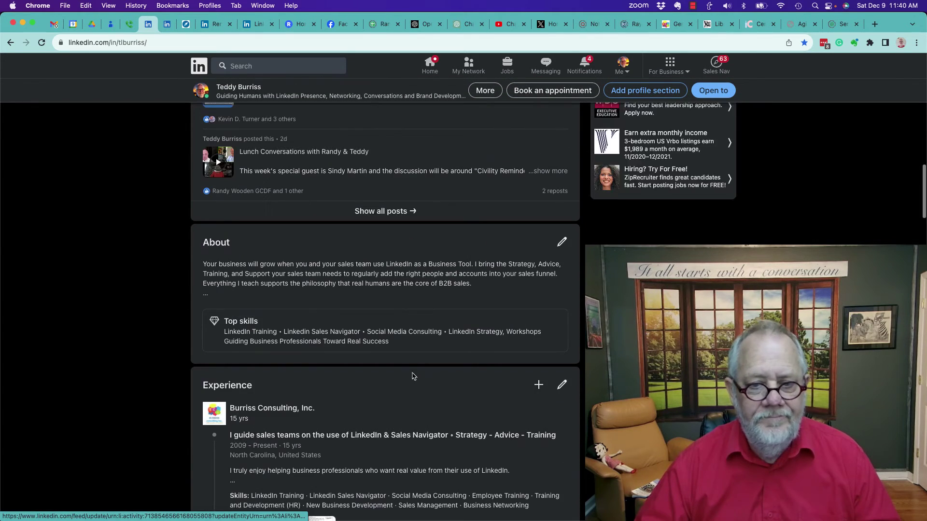
left_click(268, 408)
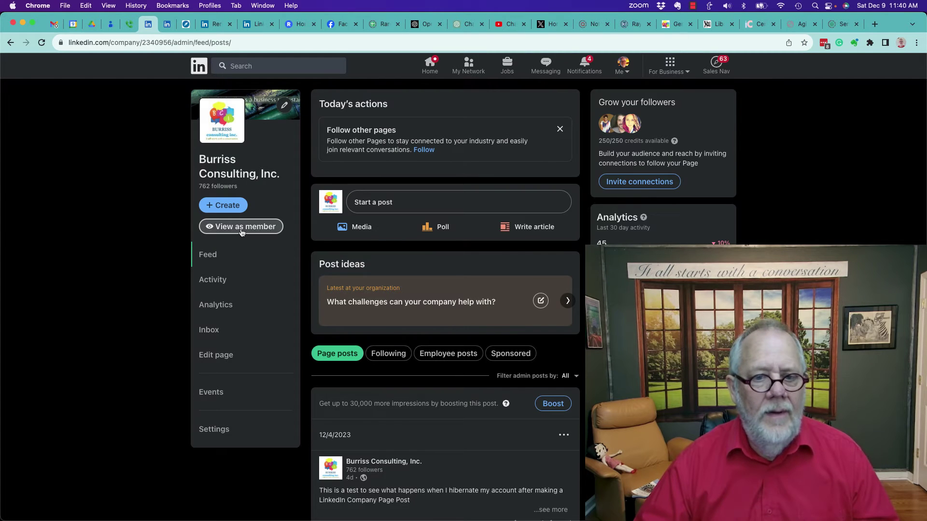
- View the company page as a member, strip ?viewAsMember=true from its URL, and copy it
left_click(242, 227)
left_click(291, 42)
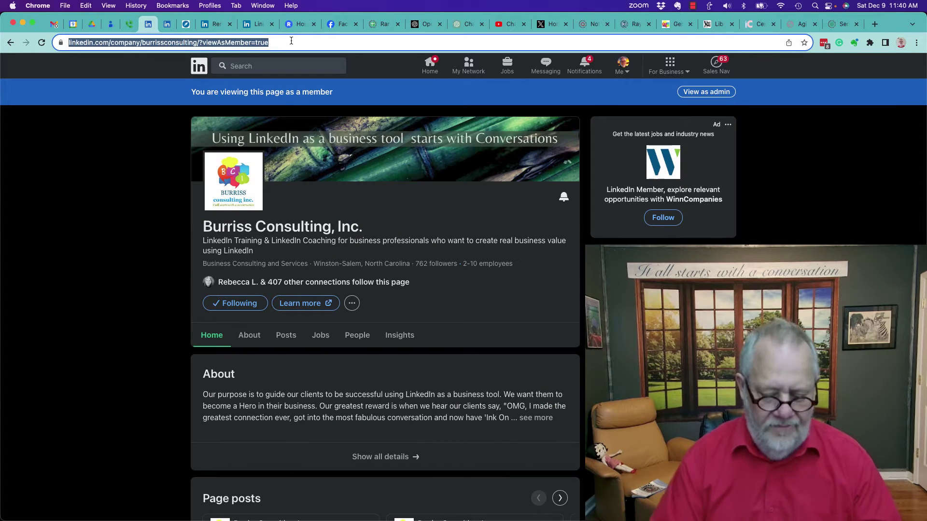
left_click(291, 42)
key("shift+Left")
key("shift+Left")
key("shift+Left")
key("shift+Left")
key("shift+Left")
key("shift+Left")
key("shift+Left")
key("shift+Left")
key("shift+Left")
key("shift+Left")
key("shift+Left")
key("shift+Left")
key("shift+Left")
key("shift+Left")
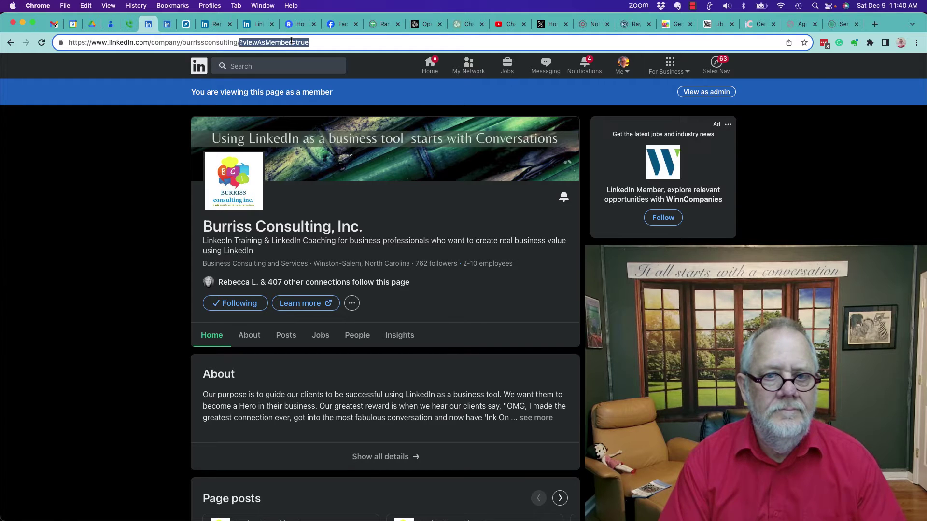
key("BackSpace")
key("super+a")
key("super+c")
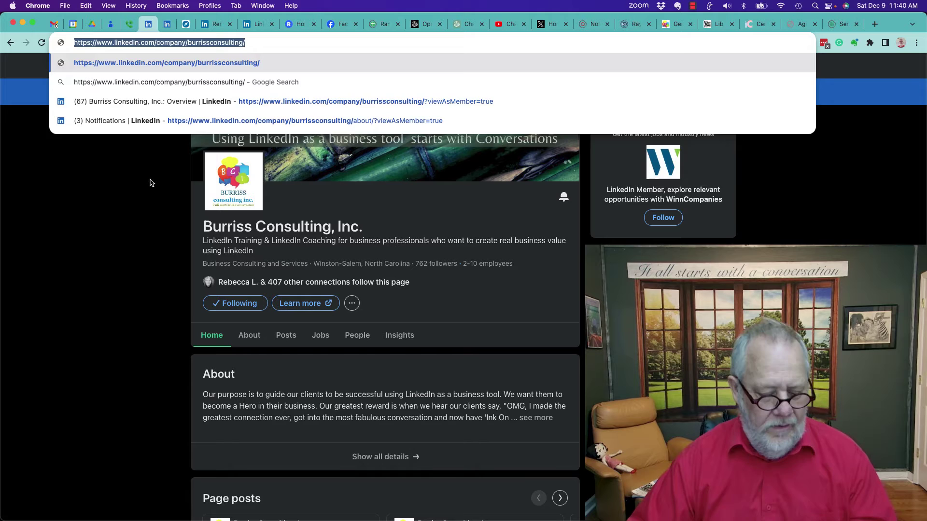
key("Return")
left_click(259, 24)
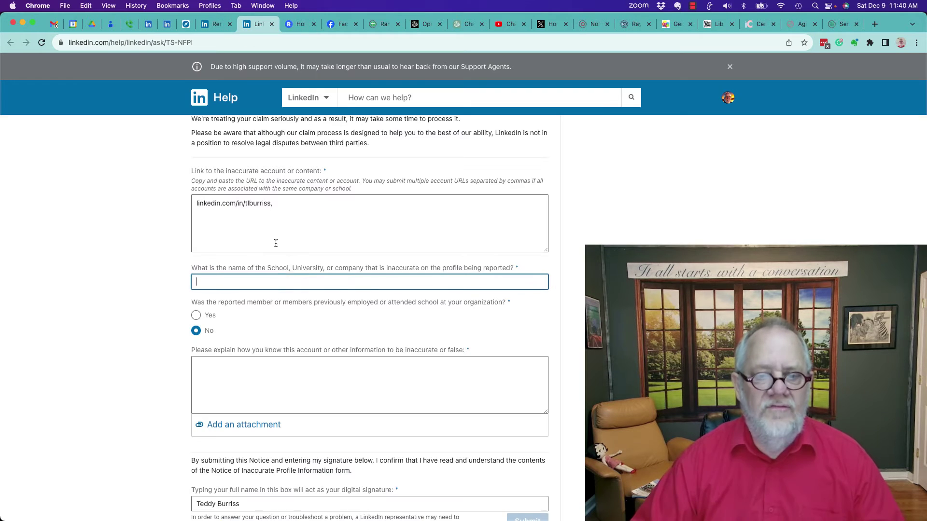
key("super+v")
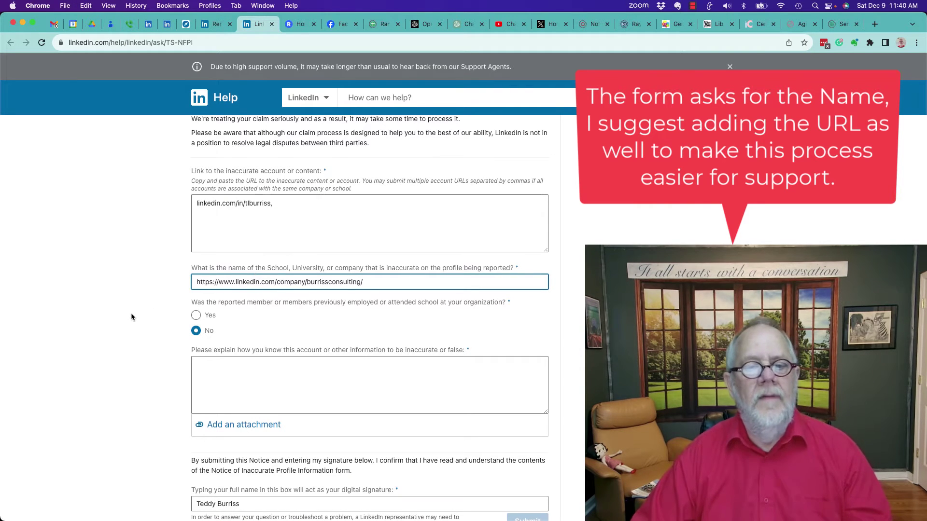
left_click(131, 315)
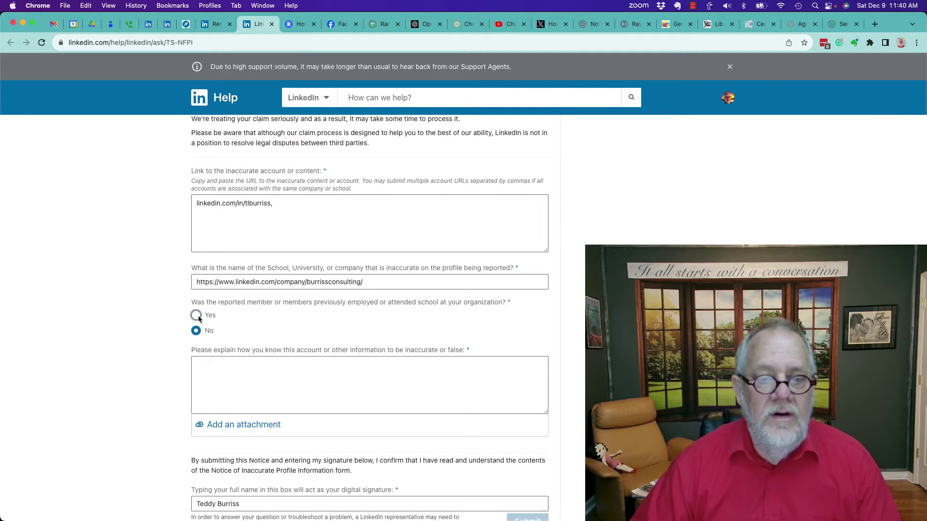
left_click(196, 315)
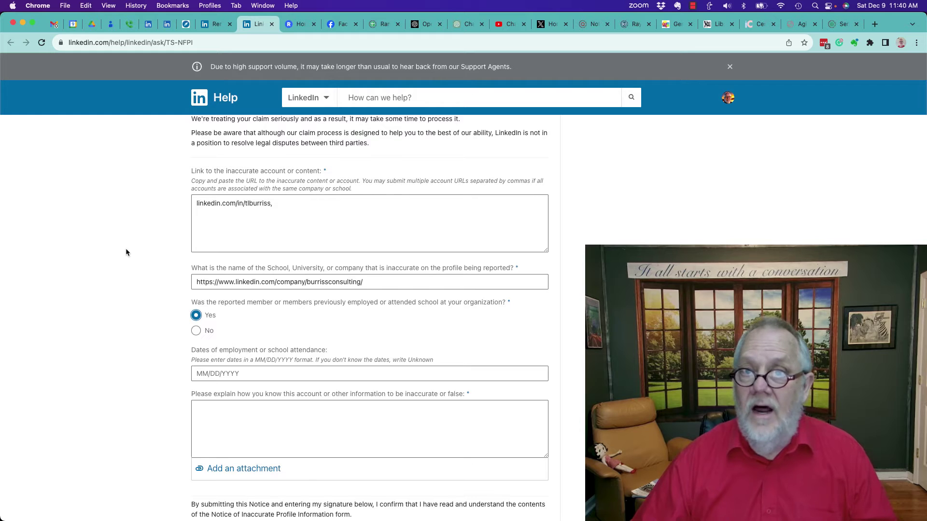
scroll(126, 252, "down", 2)
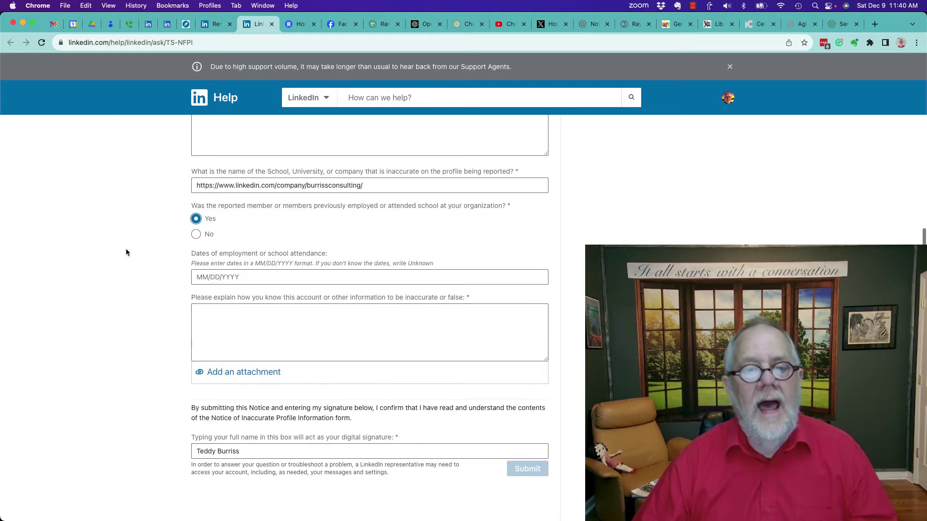
left_click(217, 278)
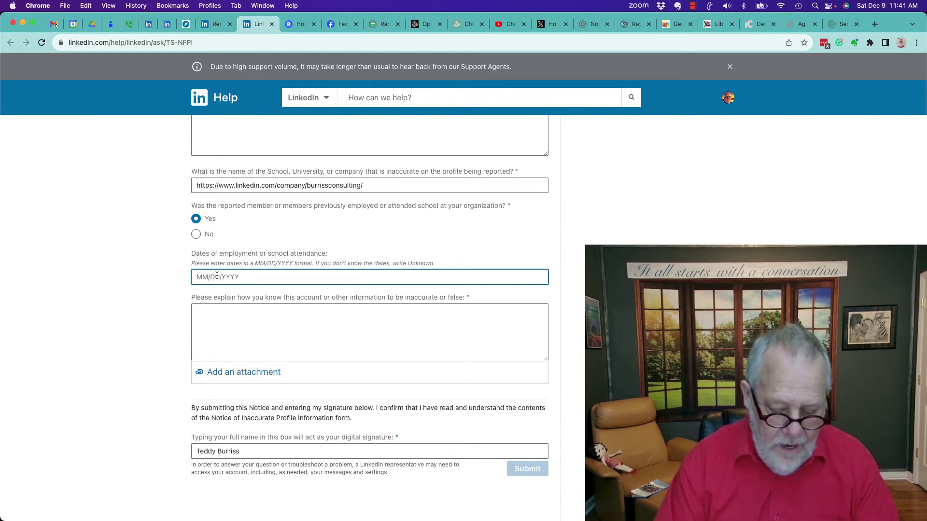
- Enter 12/1/2023 as employment dates and explain the employee left on 12/09/23, distracting clients
type("12/1/2023")
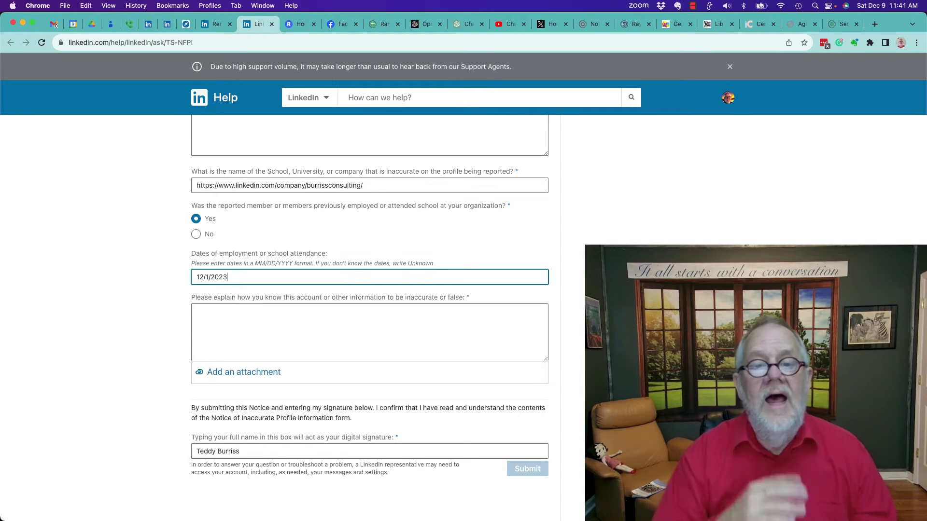
left_click(214, 314)
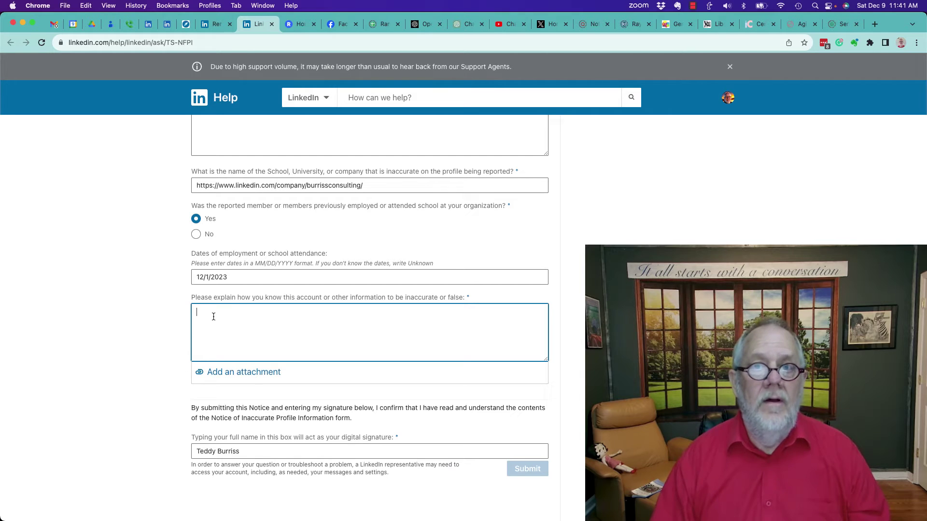
type("This employee left ")
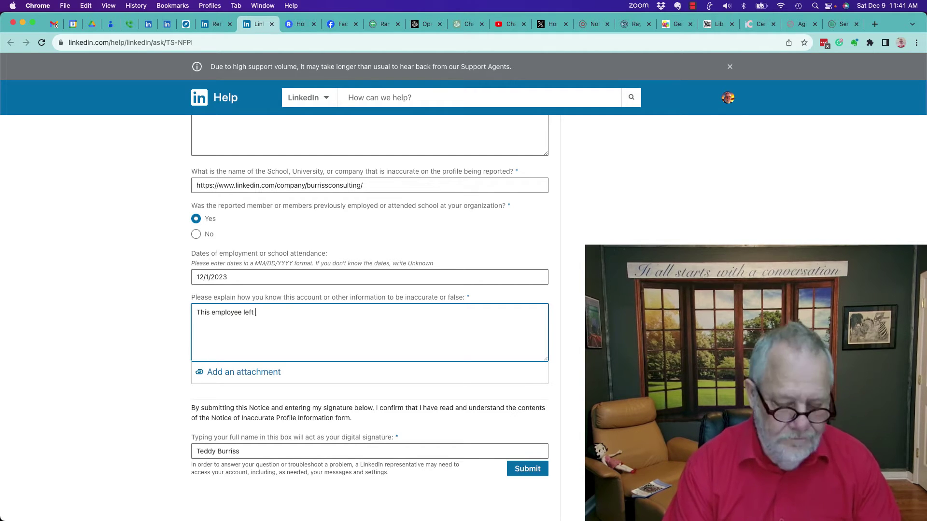
type("the company on 12/09/23 and is now working for another company. Having him ")
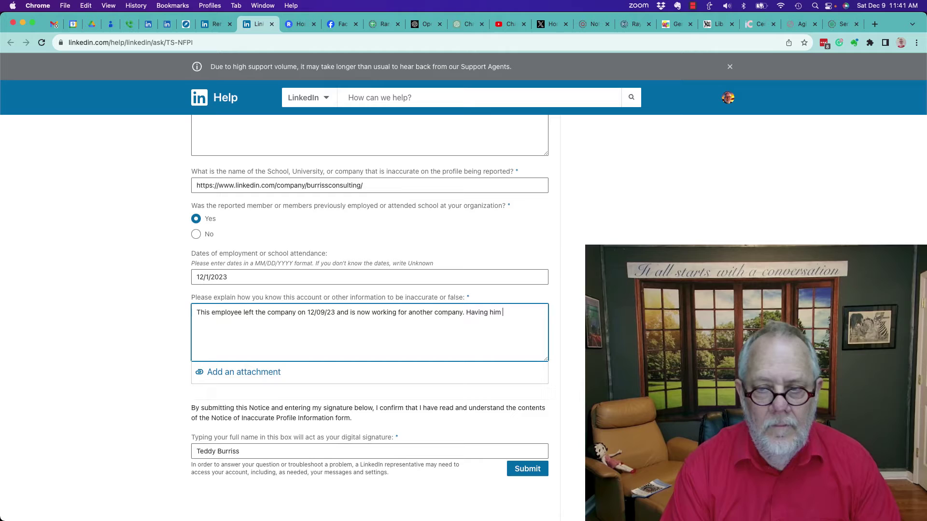
type("listed on our LinkedIn Company Page is distracint")
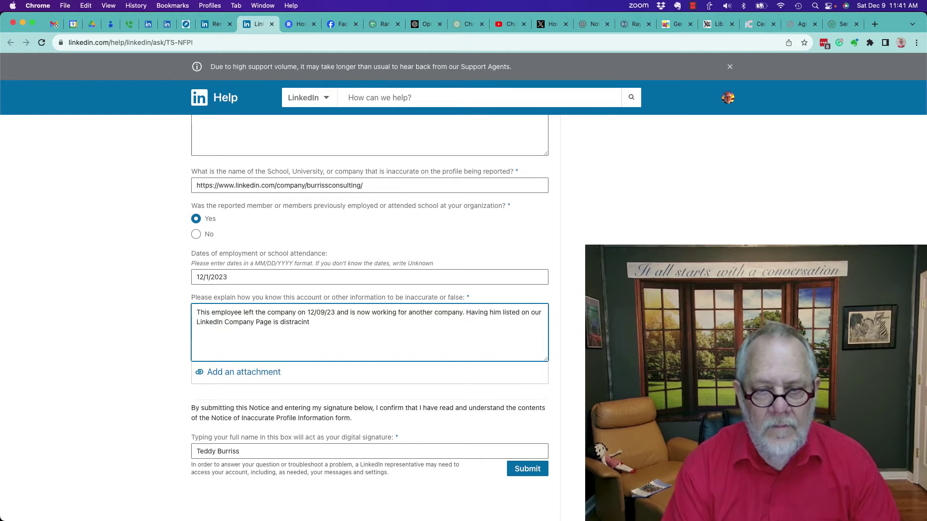
key("BackSpace")
key("BackSpace")
key("BackSpace")
type("ting our clients formrm our subject matter experts.")
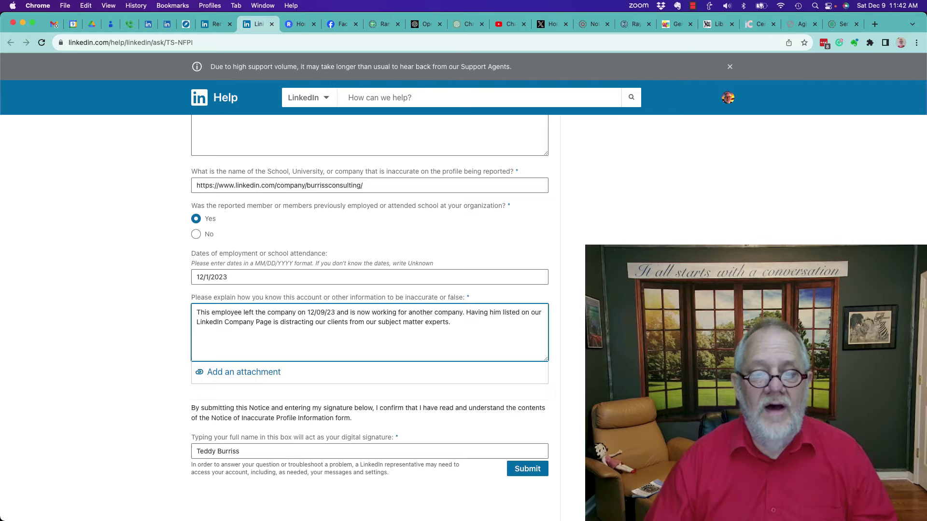
- Check the digital signature, submit the inaccurate-information report, and close its tab
scroll(219, 381, "down", 2)
left_click(220, 391)
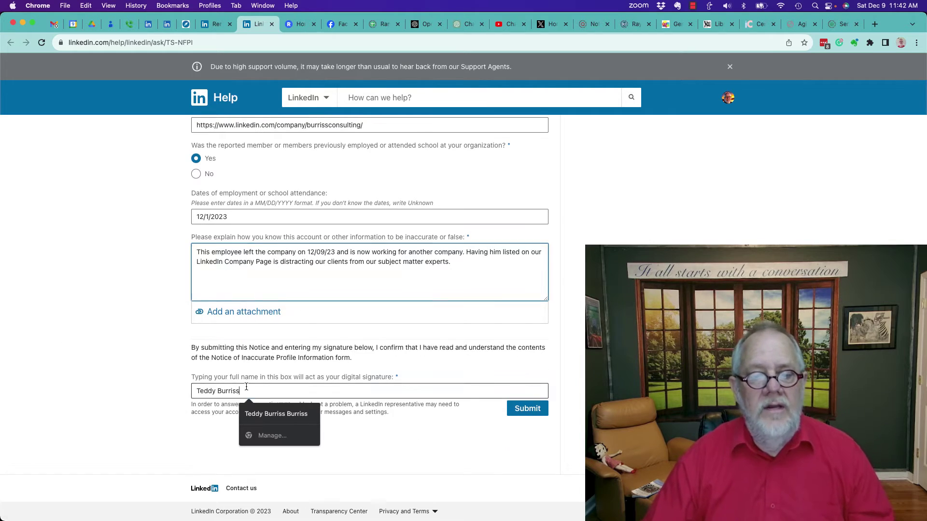
left_click_drag(250, 389, 204, 389)
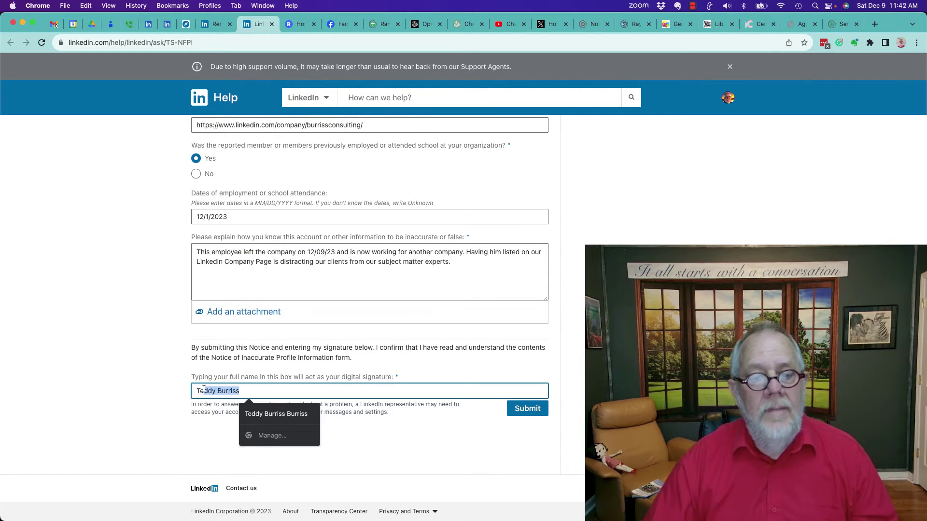
left_click(159, 374)
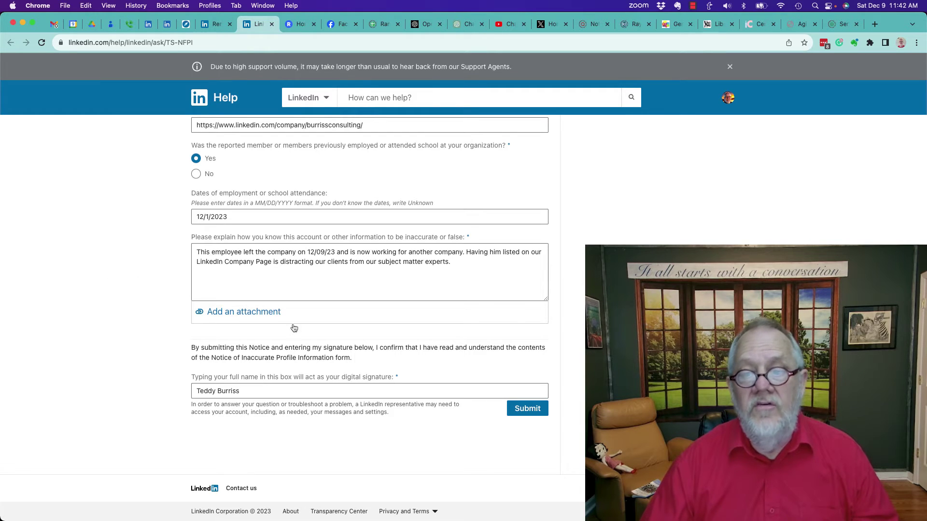
left_click(527, 409)
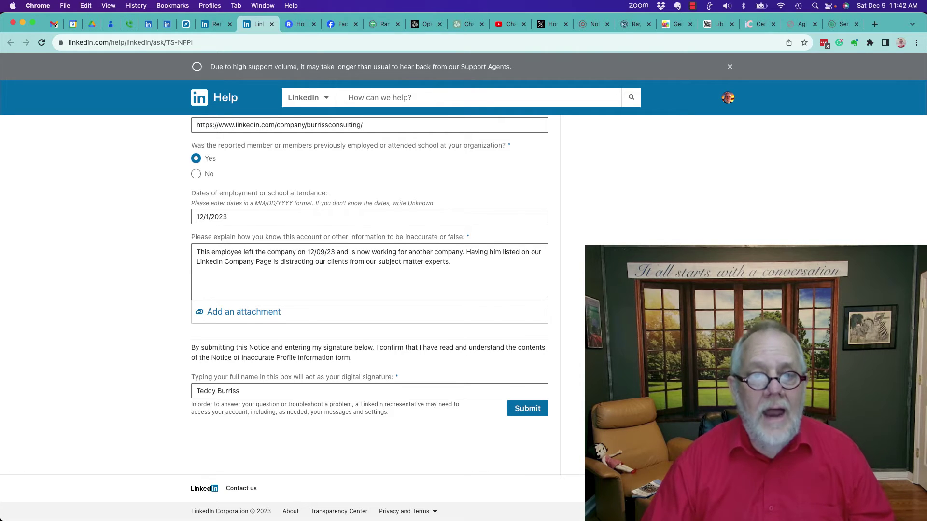
key("super+w")
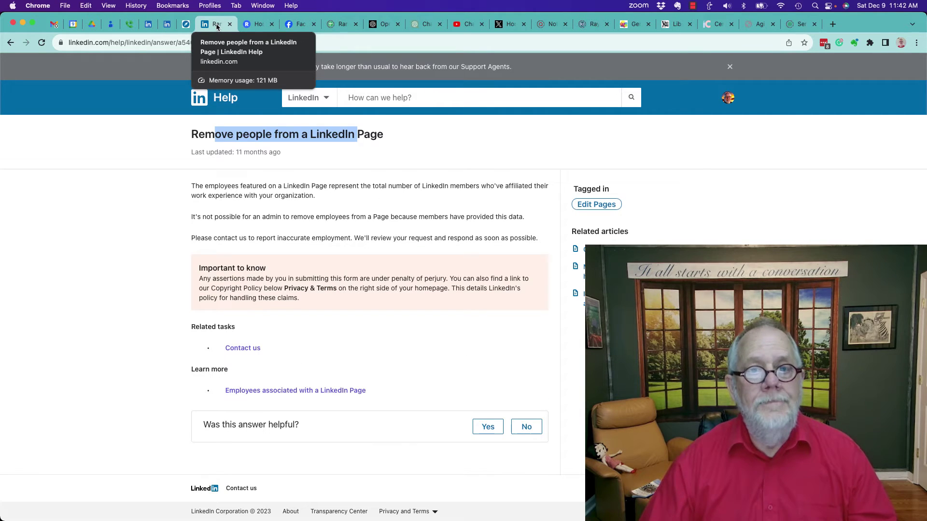
- Open Contact us in a new tab, then return to the Keller Williams people results
right_click(244, 348)
left_click(279, 314)
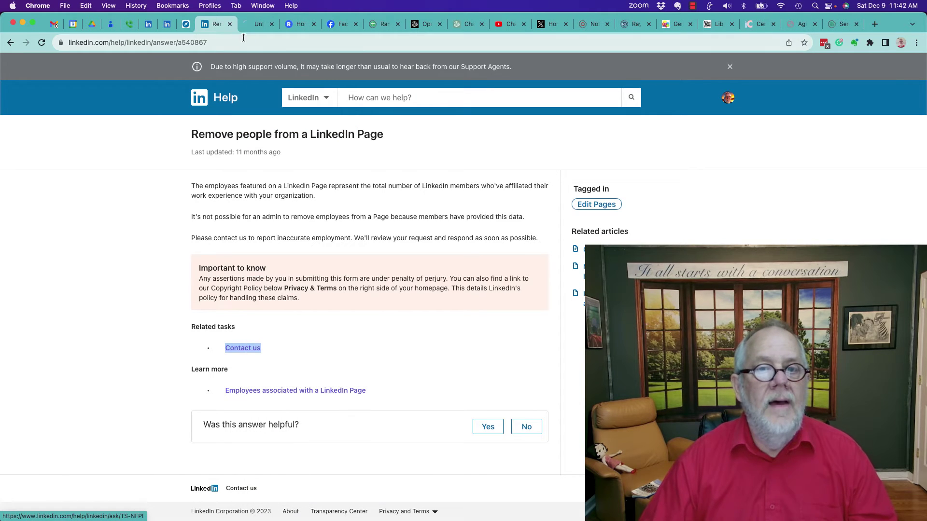
left_click(261, 26)
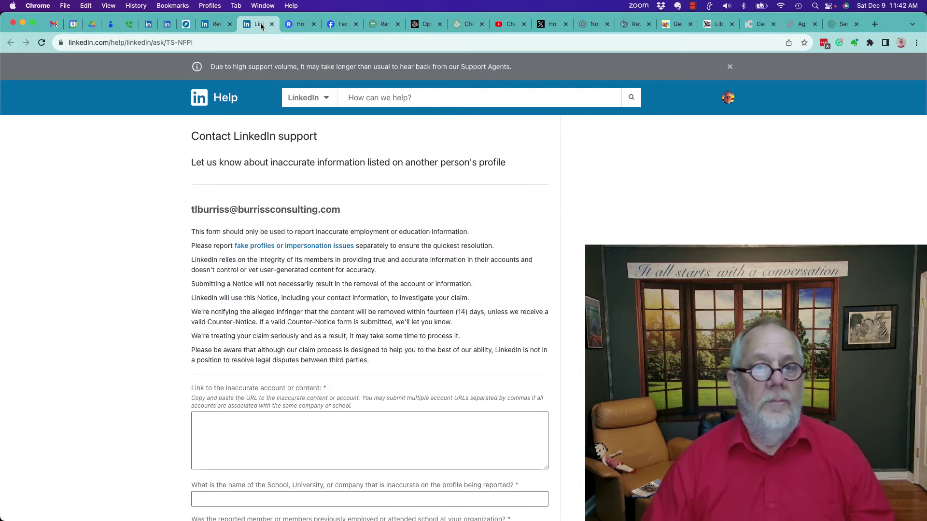
left_click(167, 24)
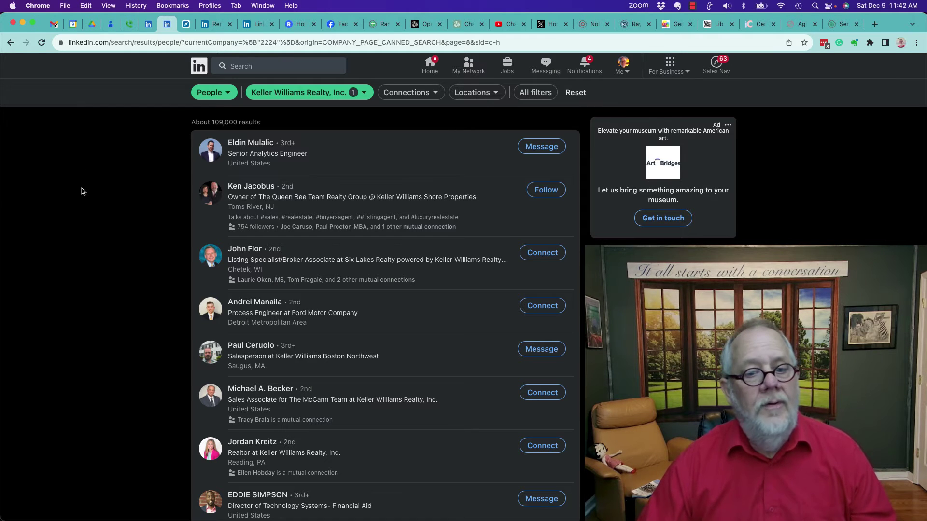
scroll(82, 192, "down", 8)
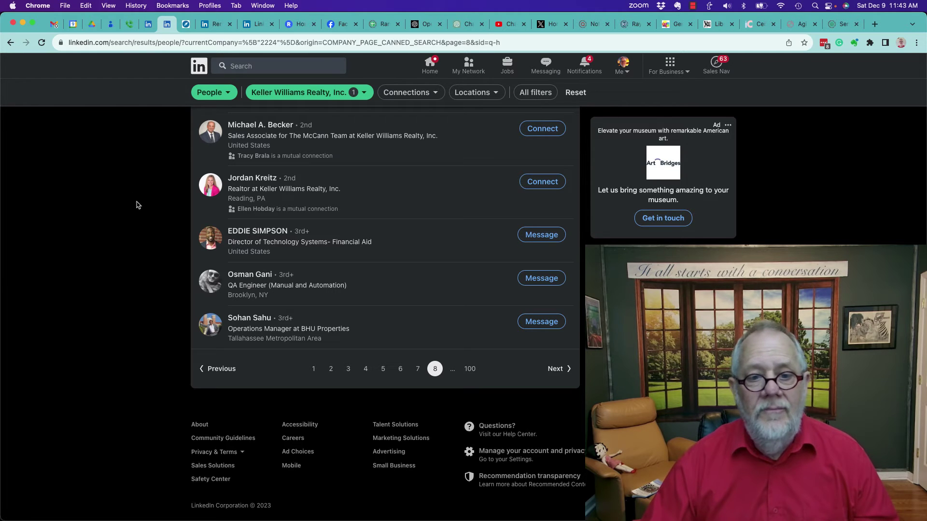
- Paste the profile link into the new form's inaccurate-account field
left_click(249, 28)
scroll(228, 323, "down", 3)
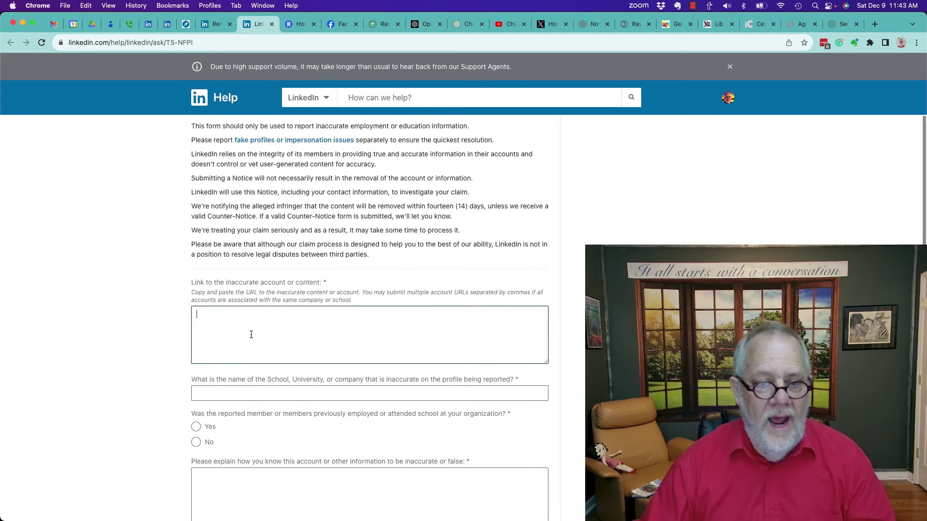
left_click(251, 334)
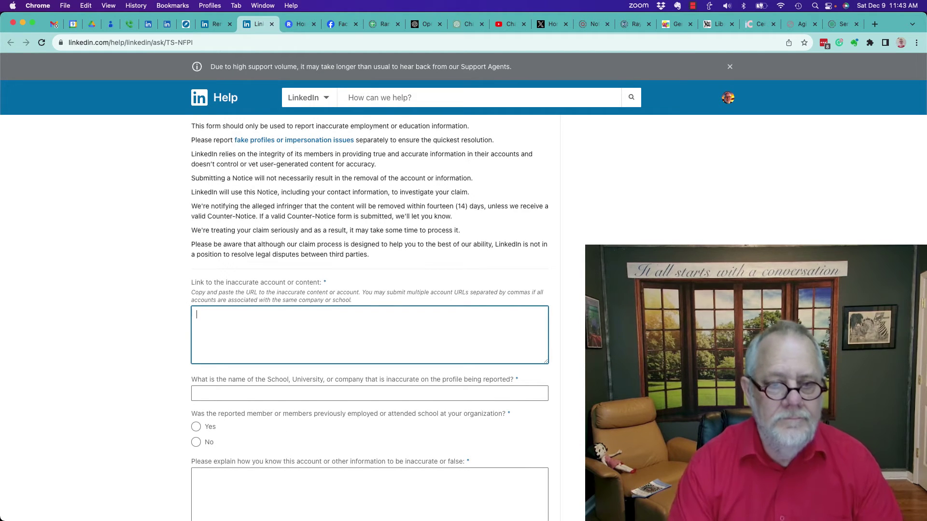
type("http://www.linkedin.com/in/tlburriss")
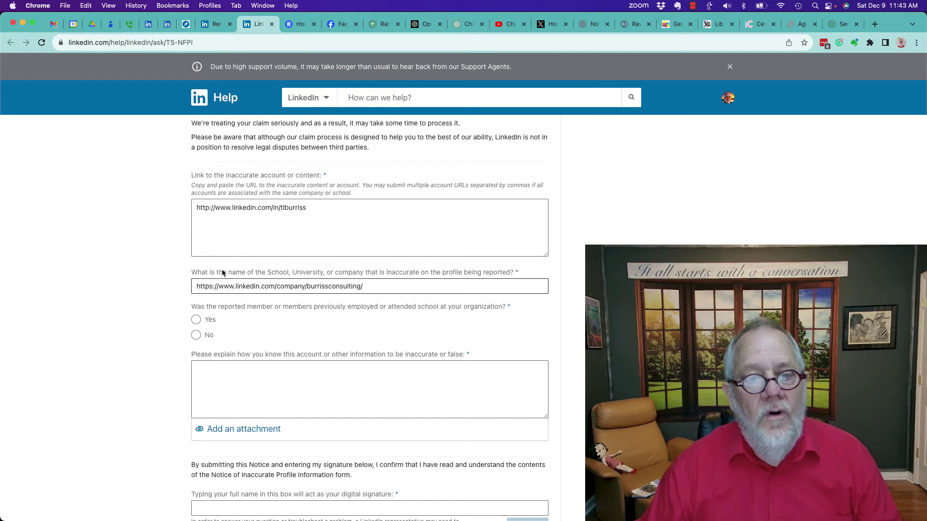
- Append '(Burriss Consulting, Inc.)' after the company link and answer No to previous employment
left_click(375, 287)
type("(Bur")
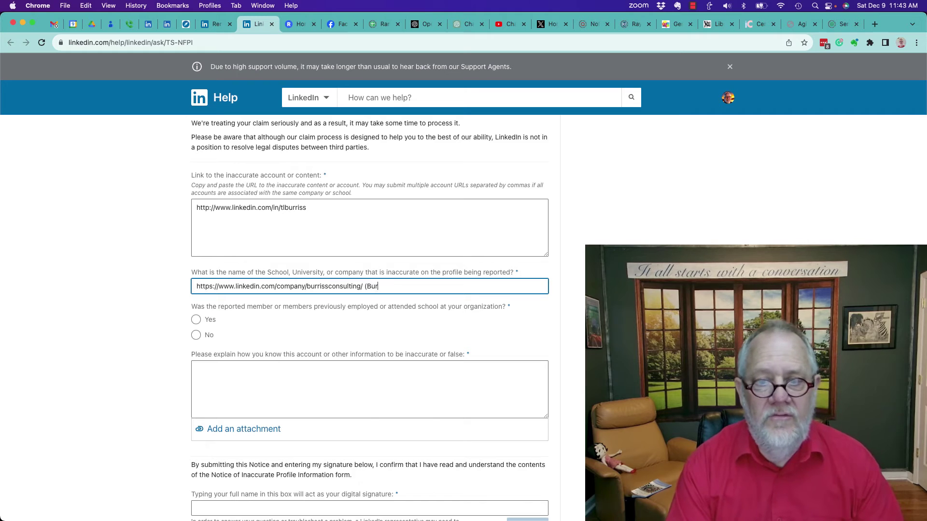
type("riss Con")
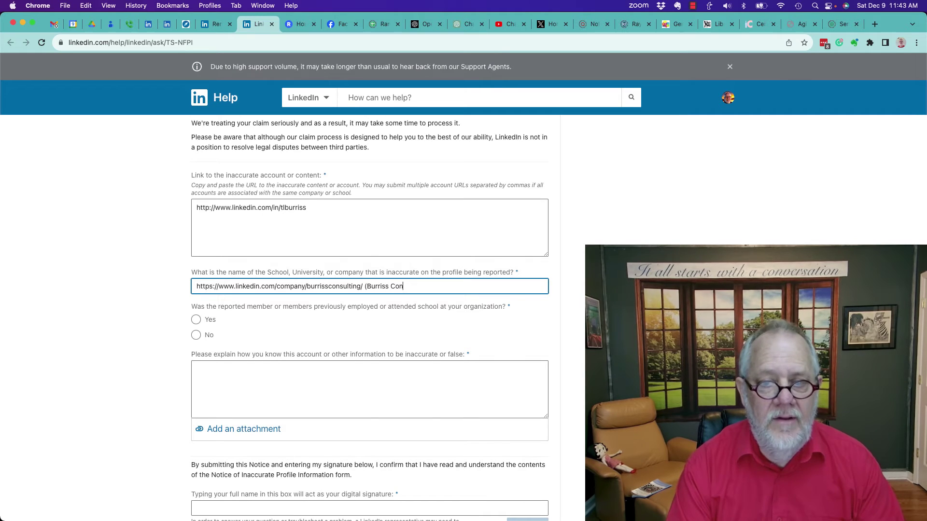
type("sulting, Icn")
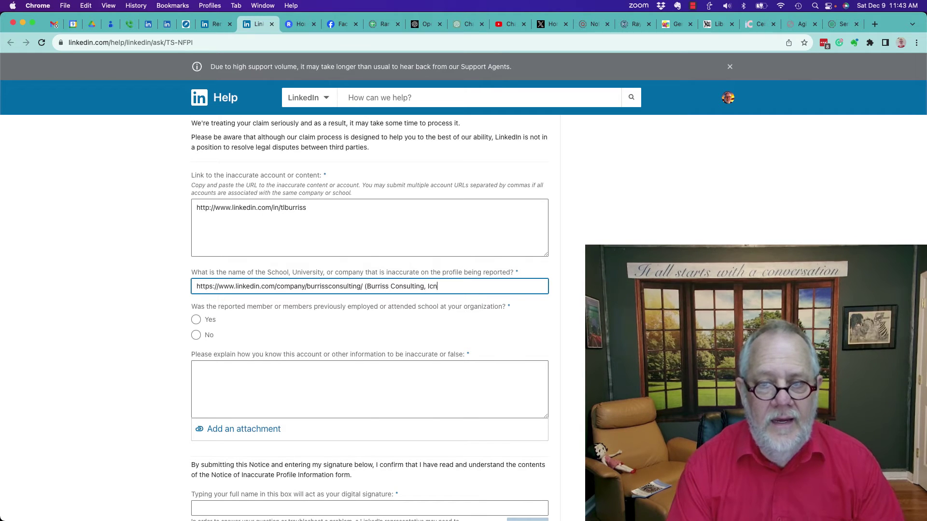
type(".")
key("BackSpace")
key("BackSpace")
key("BackSpace")
type("nc.)")
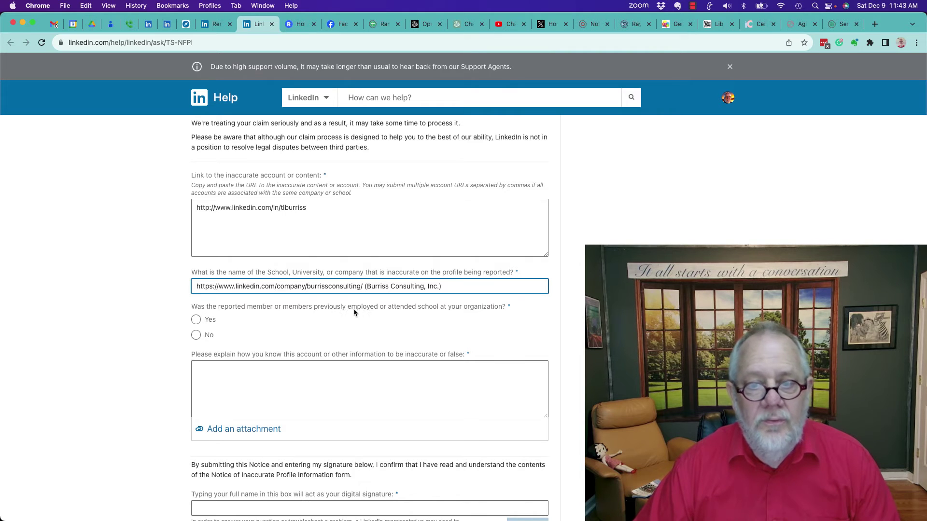
left_click(196, 335)
scroll(142, 370, "down", 1)
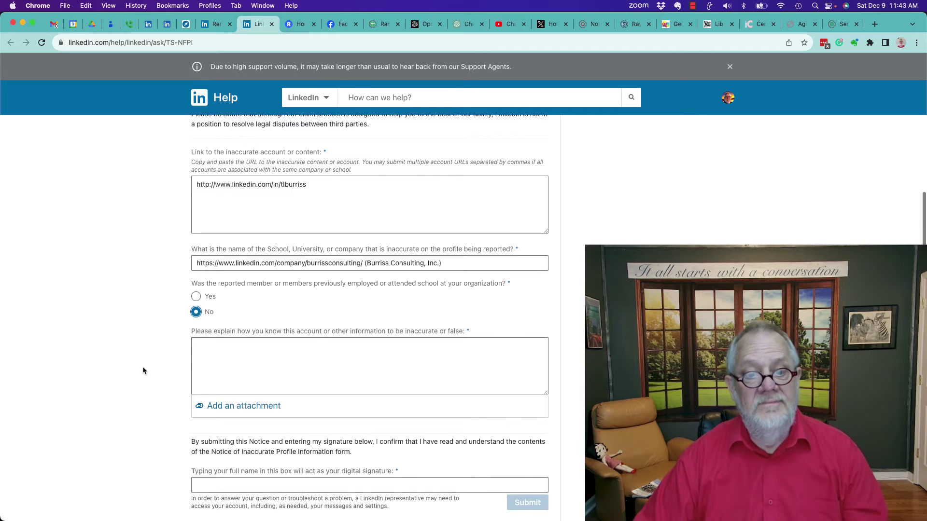
- Explain these members never worked for the organization and distract clients, then sign with your full name
scroll(143, 370, "down", 1)
left_click(238, 321)
type("The")
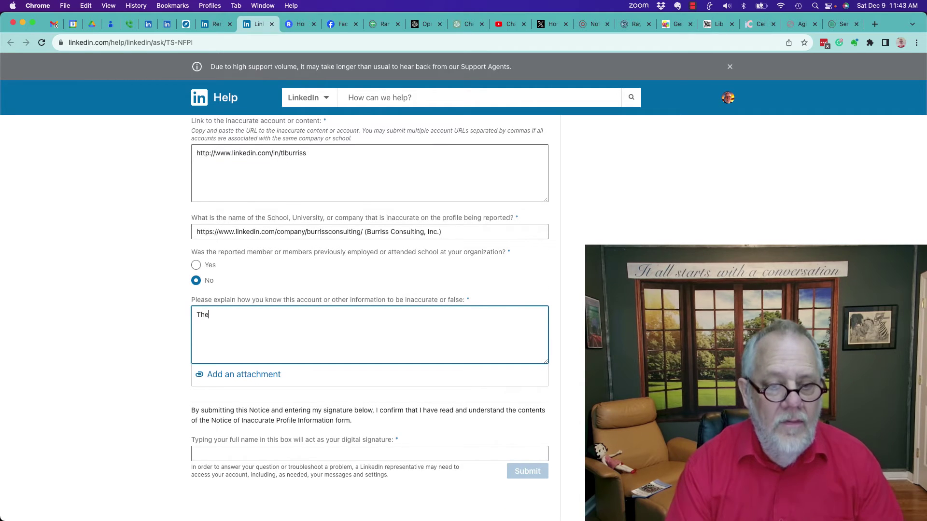
type("se LinkedIn Member ")
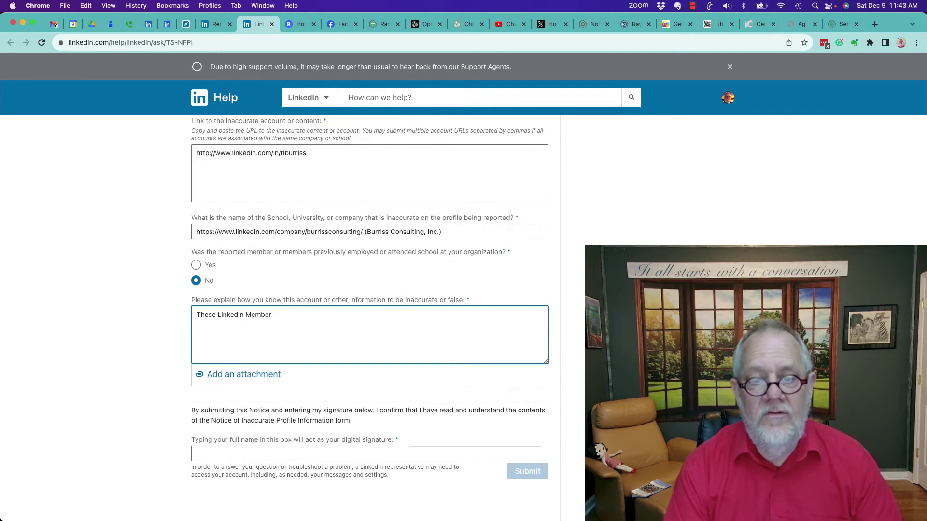
type("s have never wor")
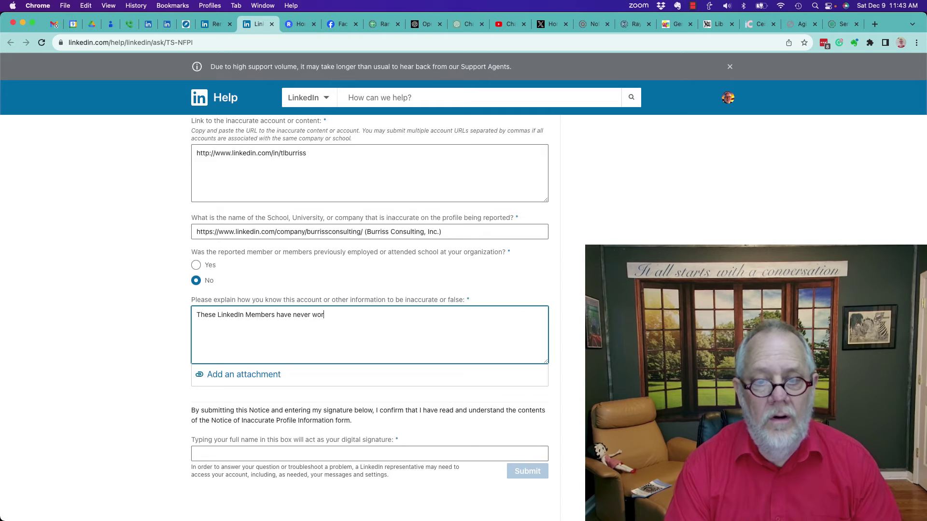
type("ked for my")
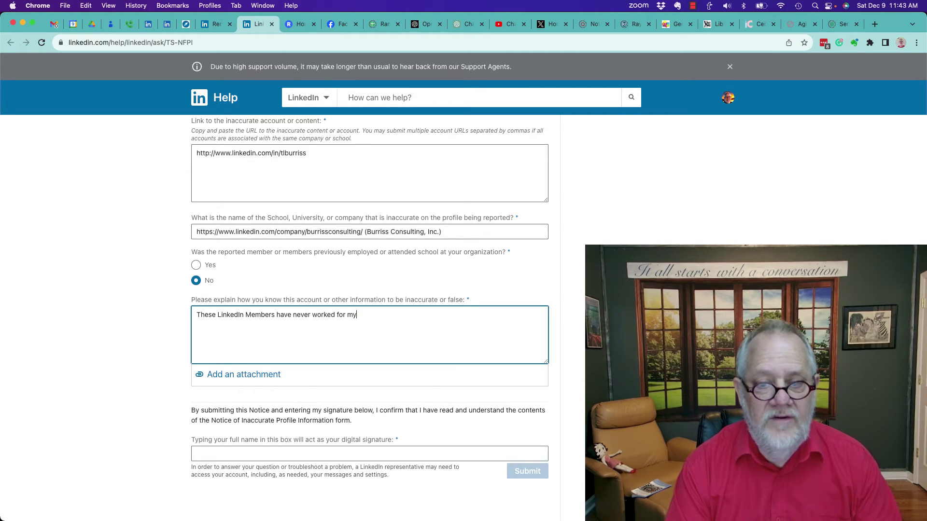
type(" organization and t")
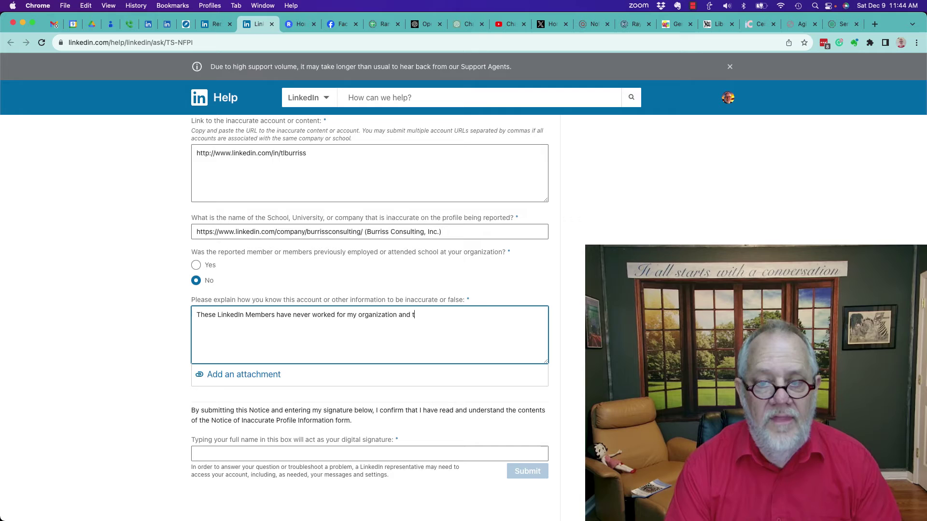
type("hey are distracti")
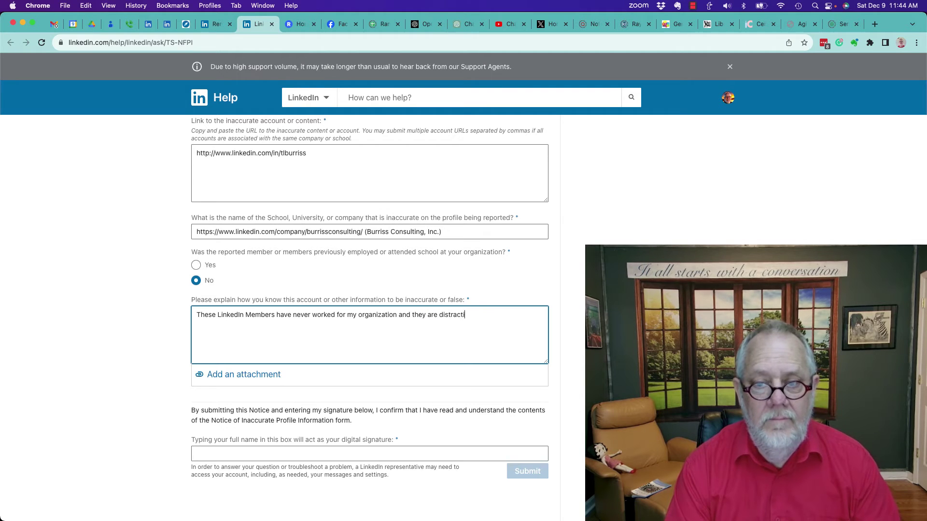
type("ng y my clien")
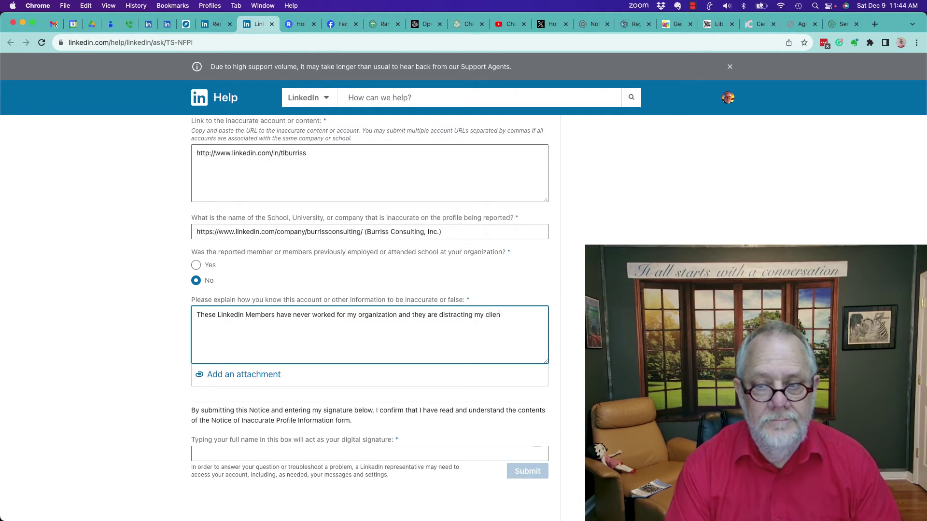
type("ts for")
key("BackSpace")
key("BackSpace")
type("rom ")
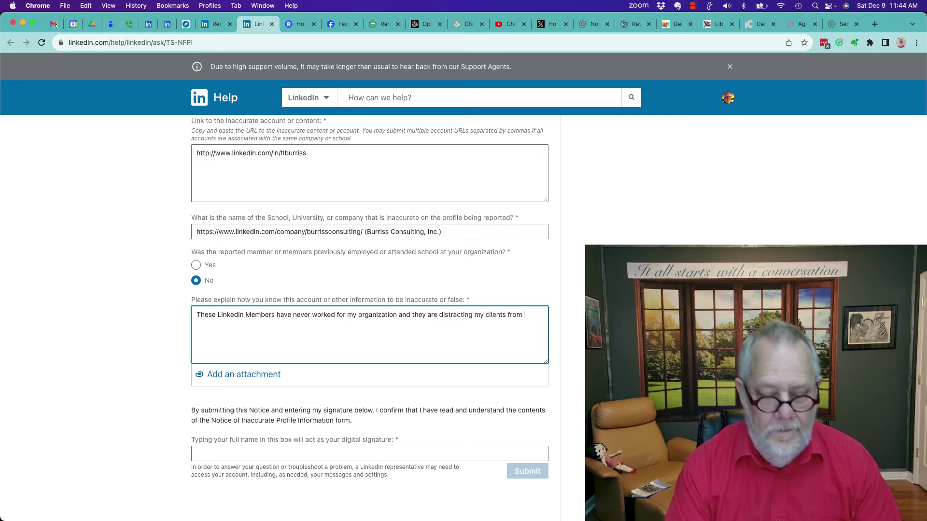
type("our ")
type("subj")
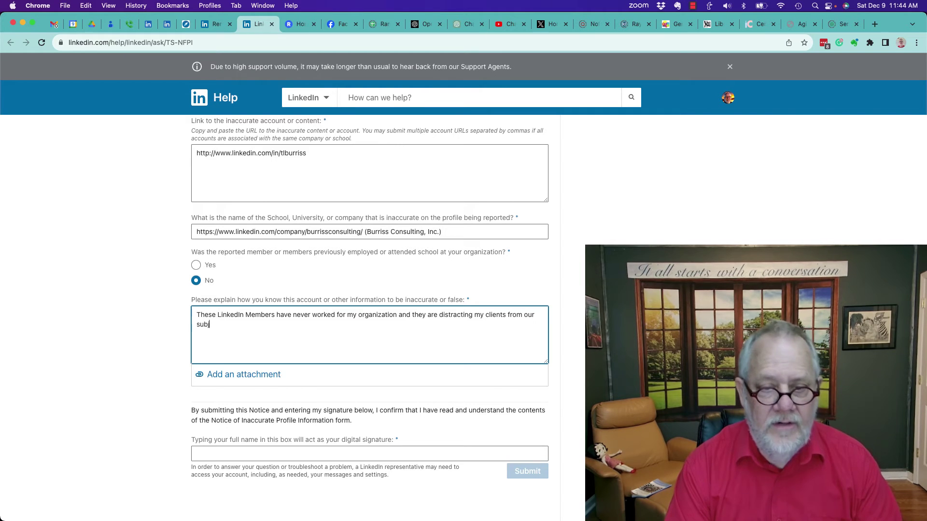
type("ect matter exper")
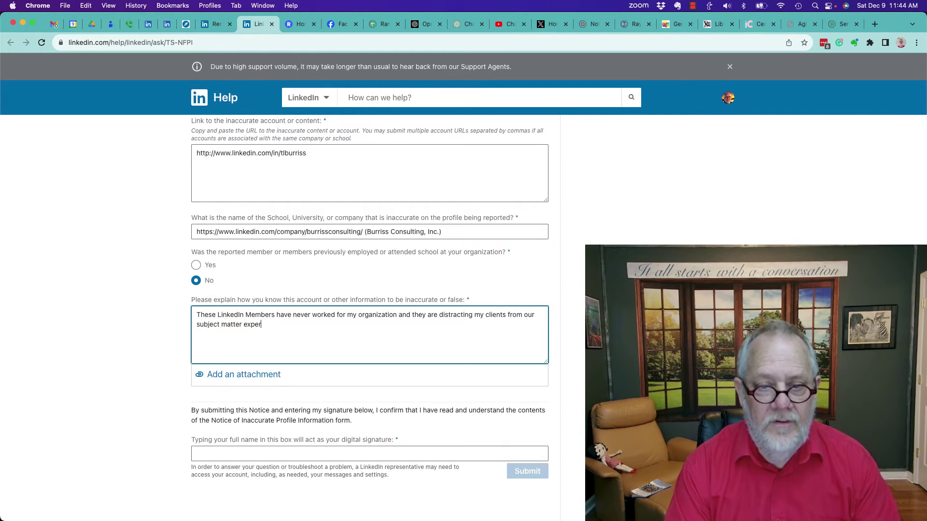
type("ts.")
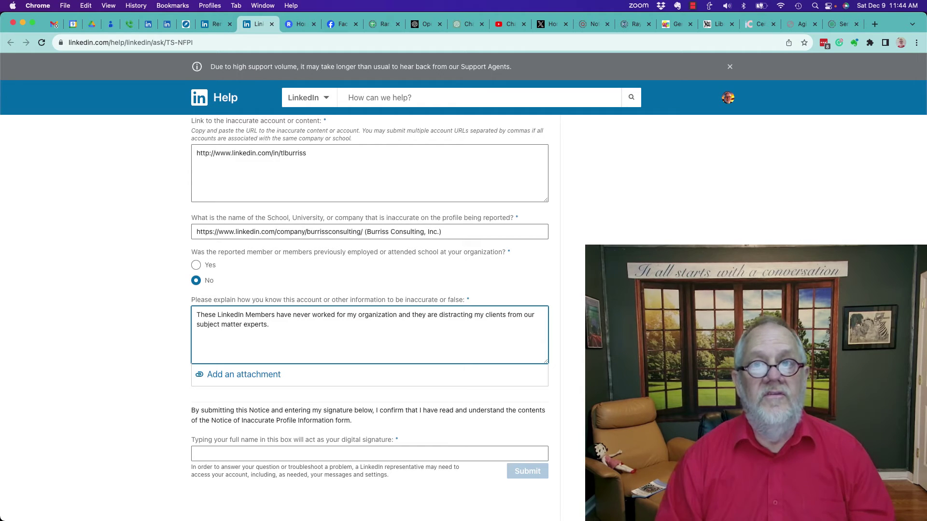
left_click(237, 453)
type("Teddy ")
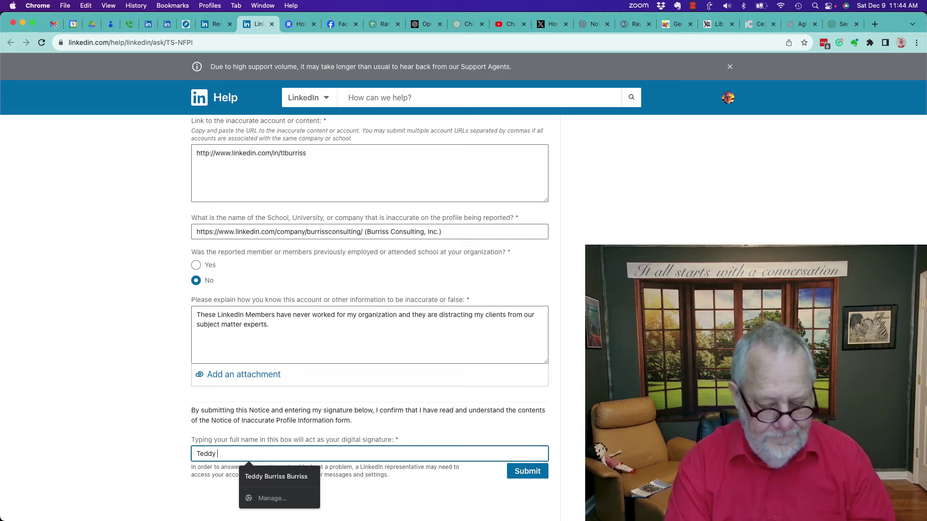
type("Burriss")
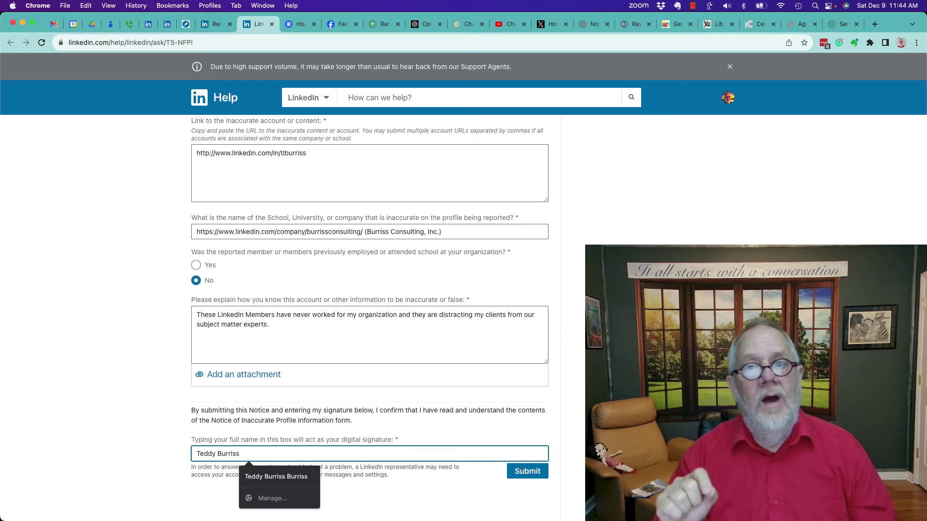
- Revisit the support form's profile link field, then scroll back down the form
scroll(125, 344, "up", 3)
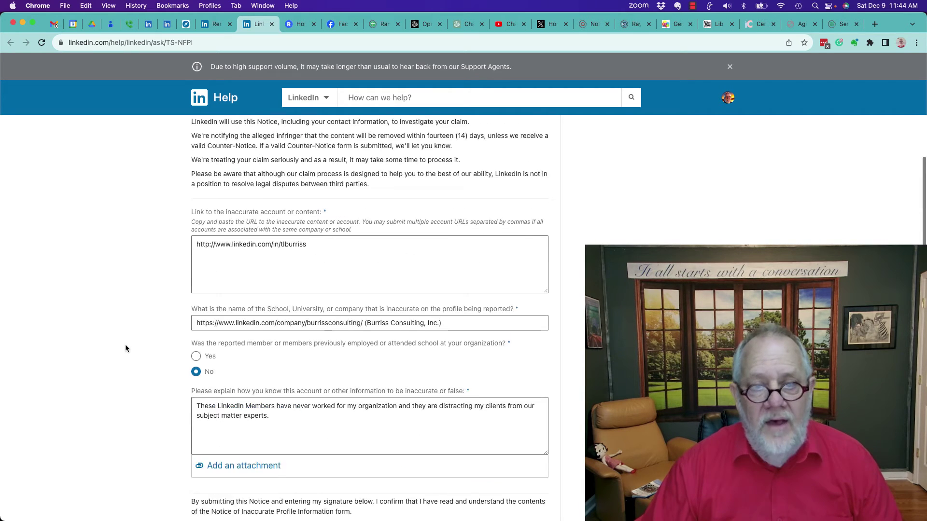
left_click(317, 283)
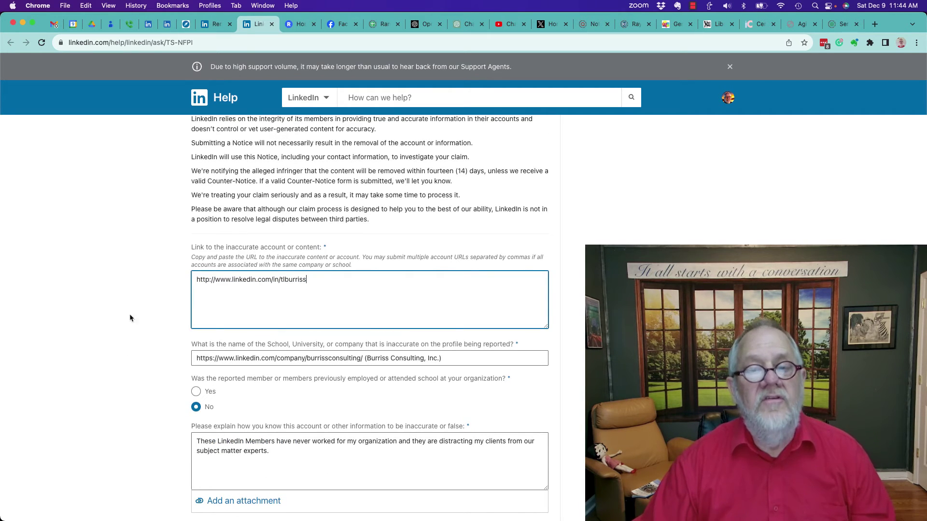
scroll(106, 335, "down", 2)
scroll(107, 338, "down", 3)
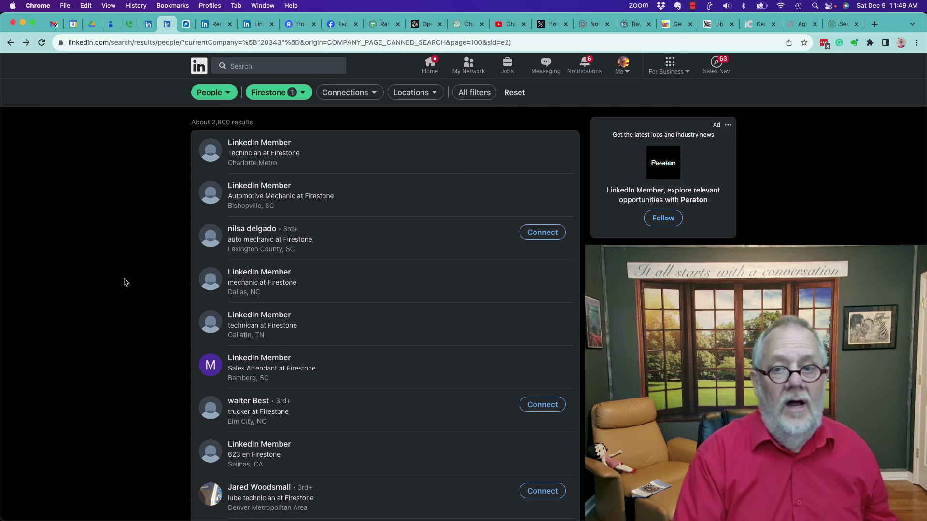
- Describe dozens of 3rd Level members unviewable even as an Admin of my own Company Page in the link field
left_click(252, 25)
scroll(85, 367, "down", 3)
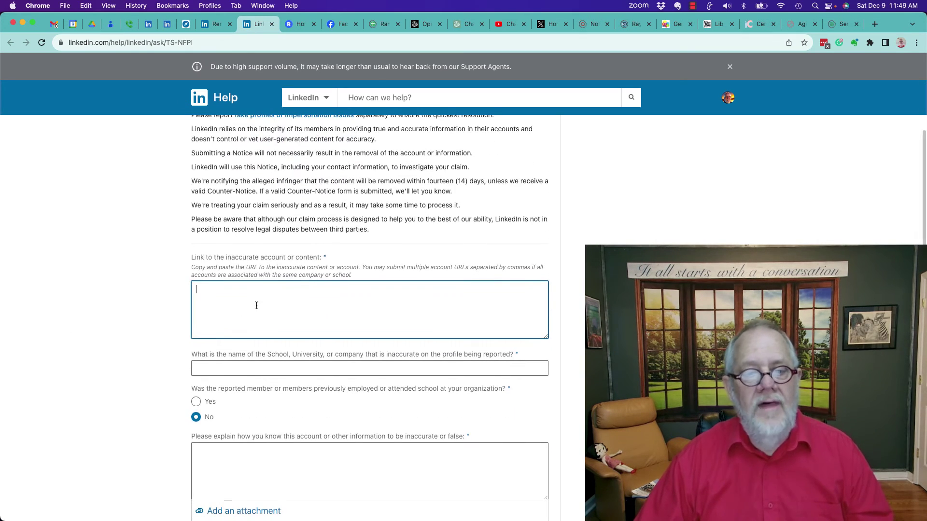
type("3rd Level LinkedIn Members that I can not view")
key("Tab")
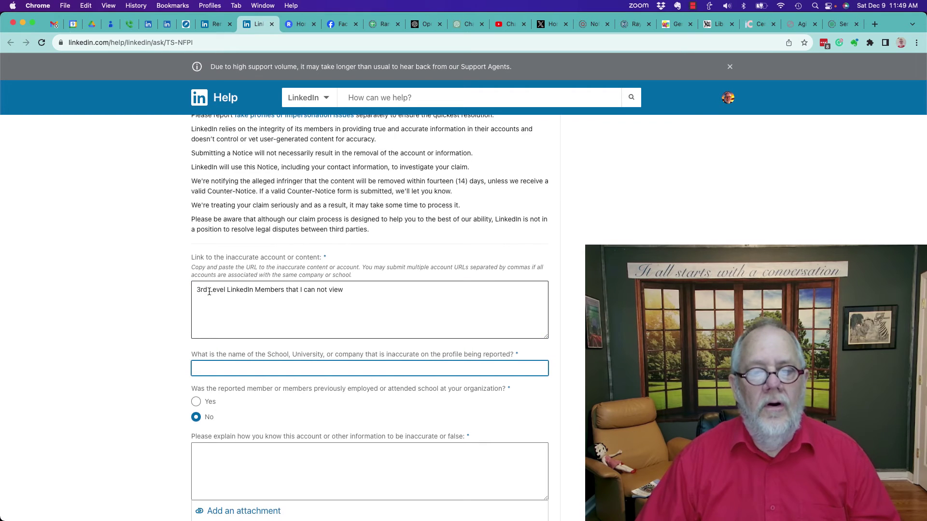
left_click(349, 290)
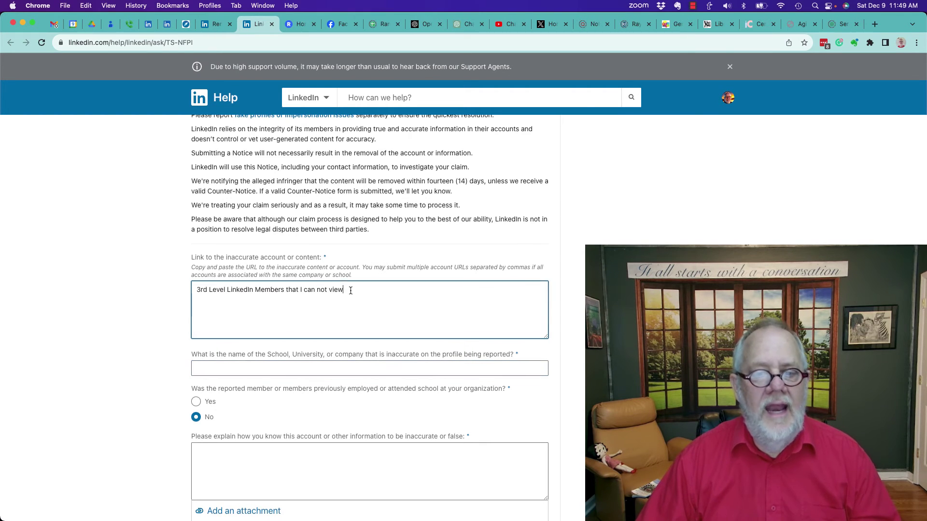
type(", even as ")
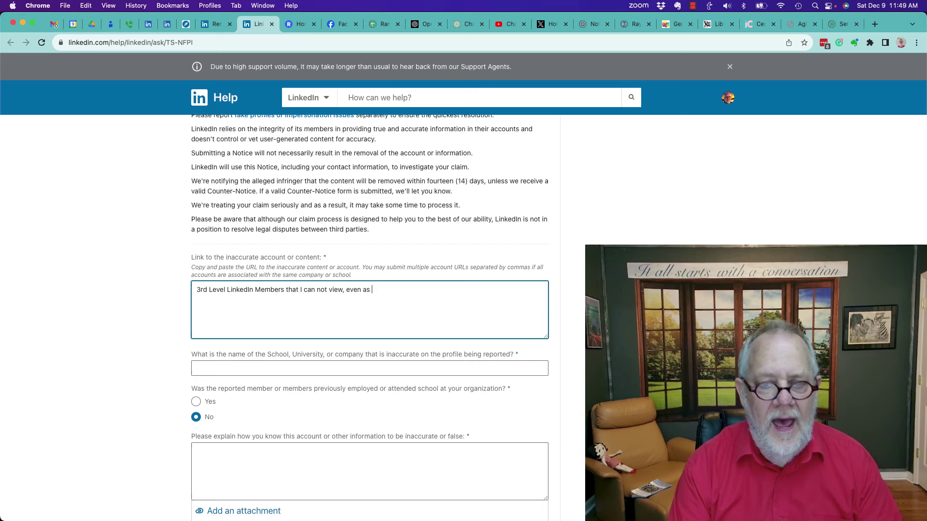
type("a n Admin o")
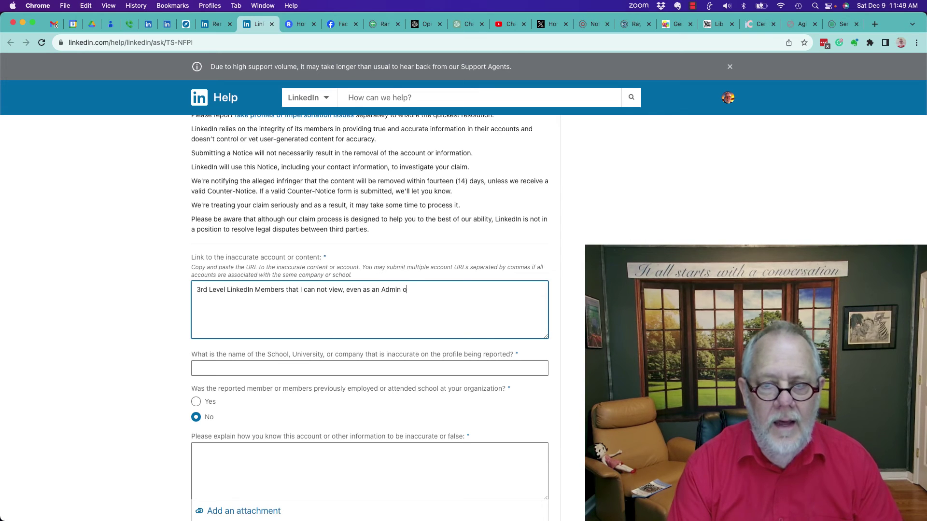
type("f my own ")
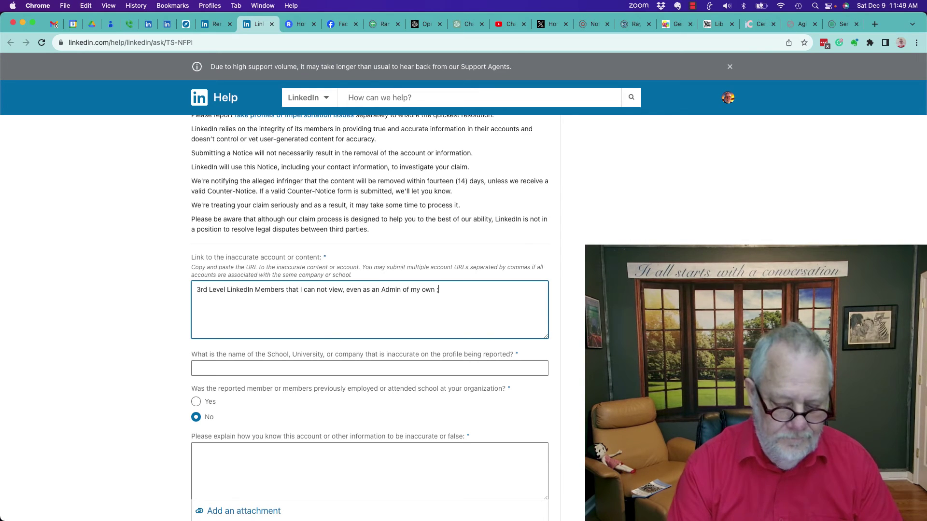
type("LinkedIn Company Page")
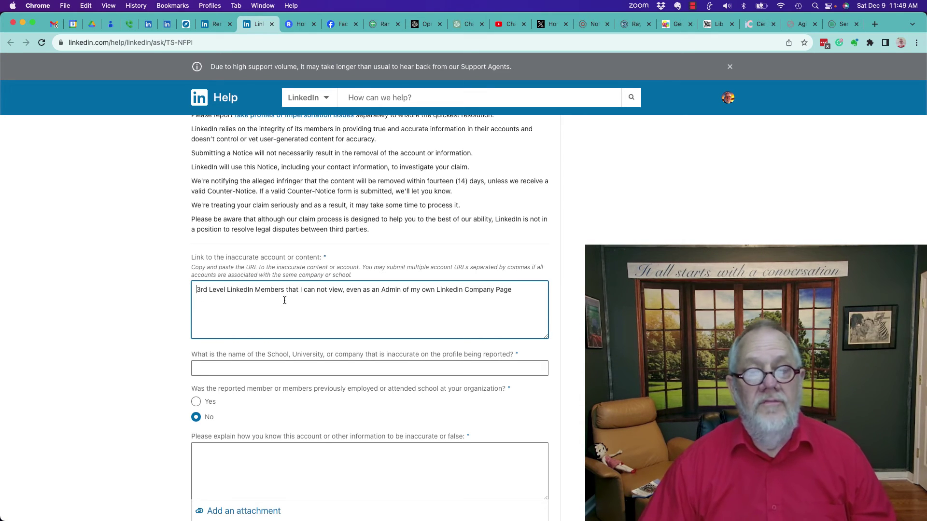
type("Doz")
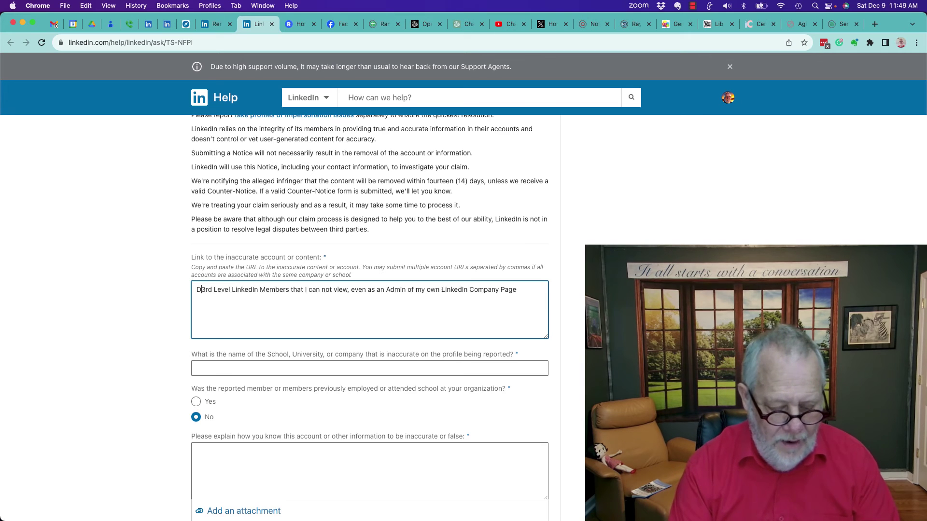
type("ens of")
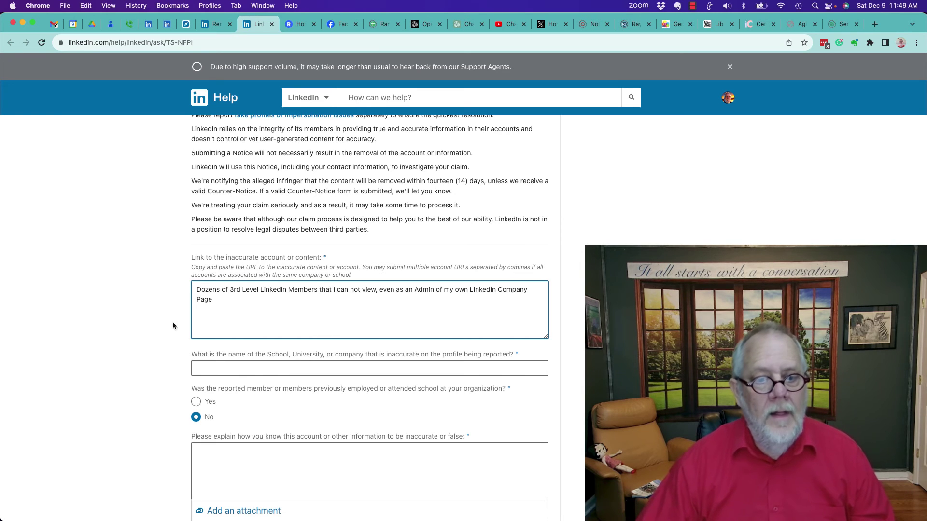
scroll(127, 329, "down", 1)
scroll(128, 328, "down", 5)
- Enter Firestone as the company and keep No as the previous-employment answer
left_click(226, 284)
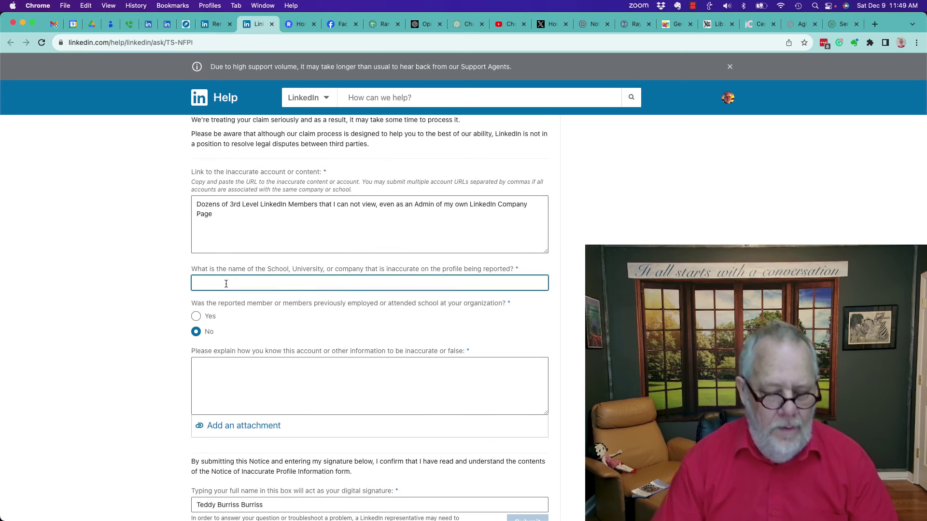
type("Firestone")
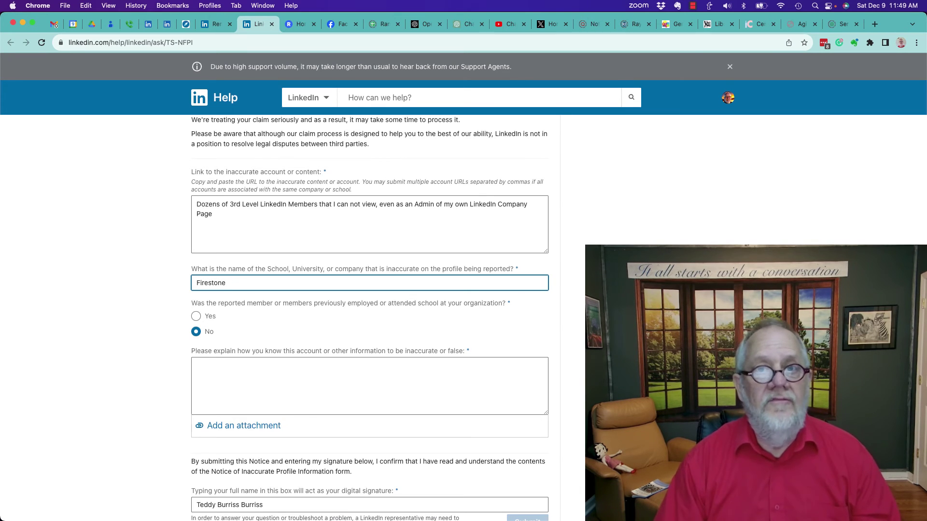
scroll(201, 256, "down", 4)
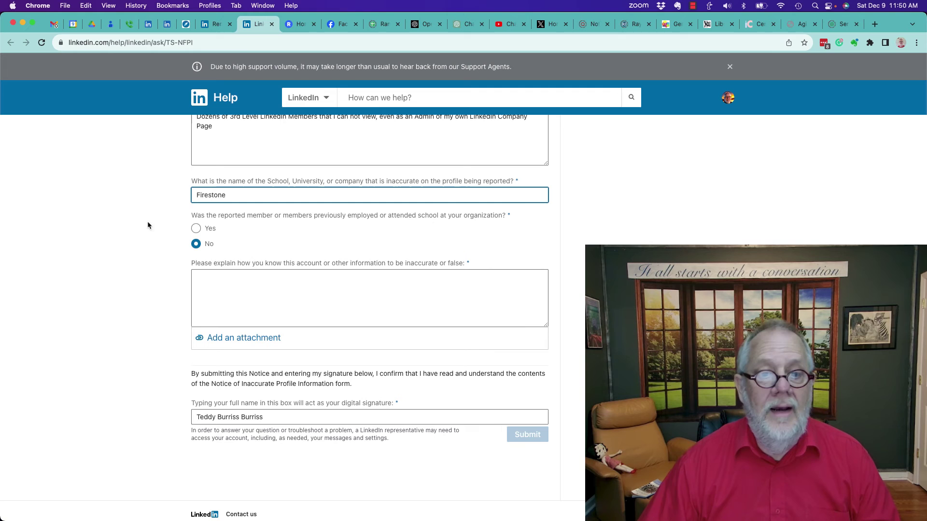
left_click(194, 246)
- Explain the members distract customers and prospects, and remove the duplicated surname from the signature
left_click(239, 300)
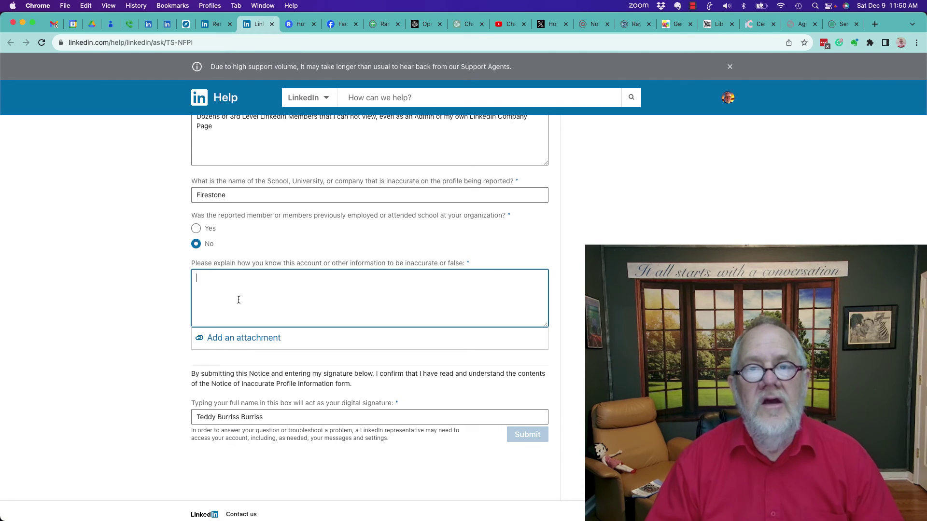
type("These LinkedIn Members are distra")
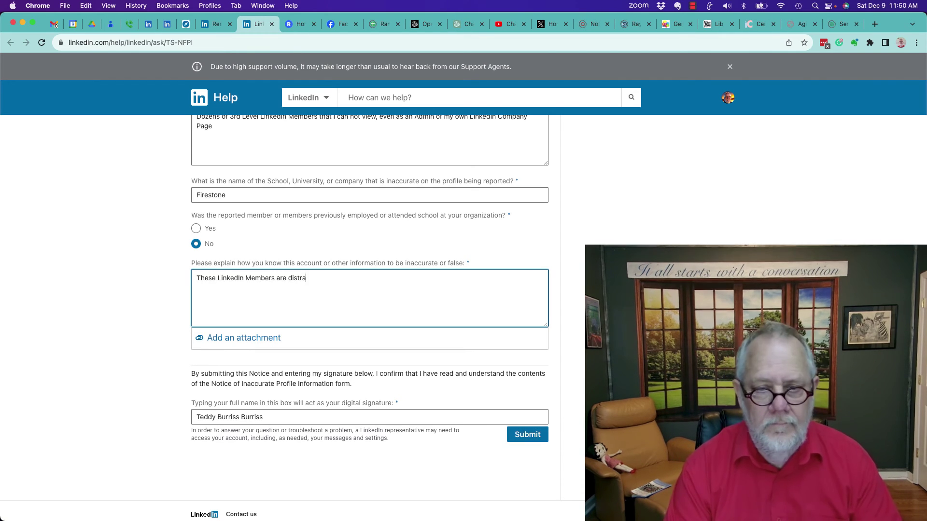
type("cting my customers and prospects from our Subject Matter Experts with their")
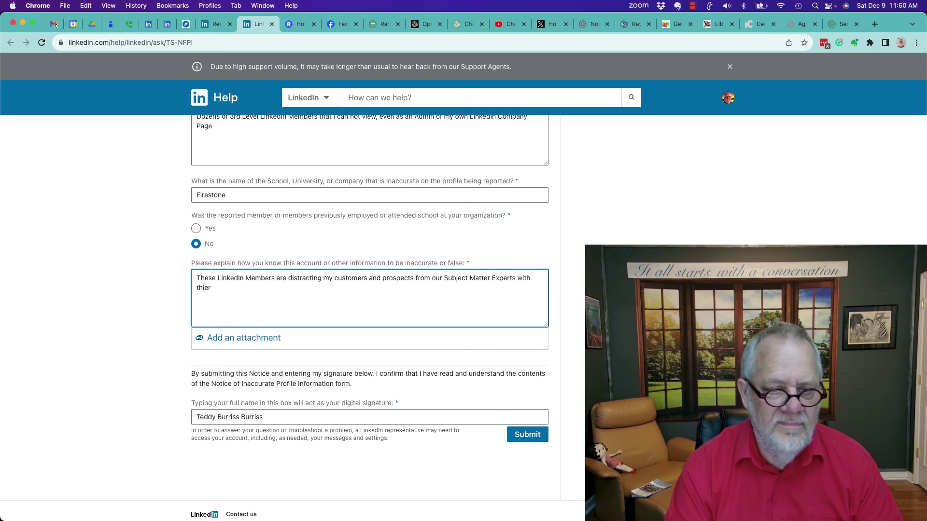
type(", what appear to be, fake LinkedIn Profiles.")
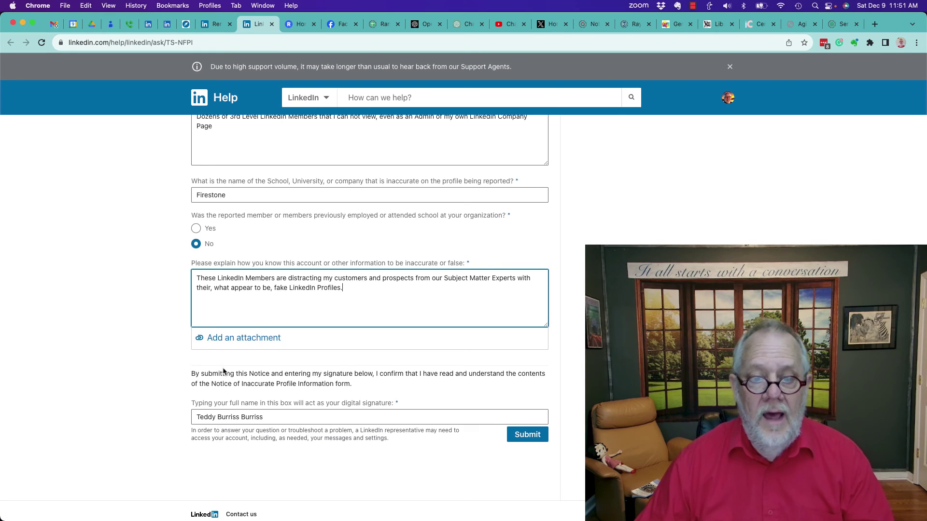
double_click(247, 417)
key("BackSpace")
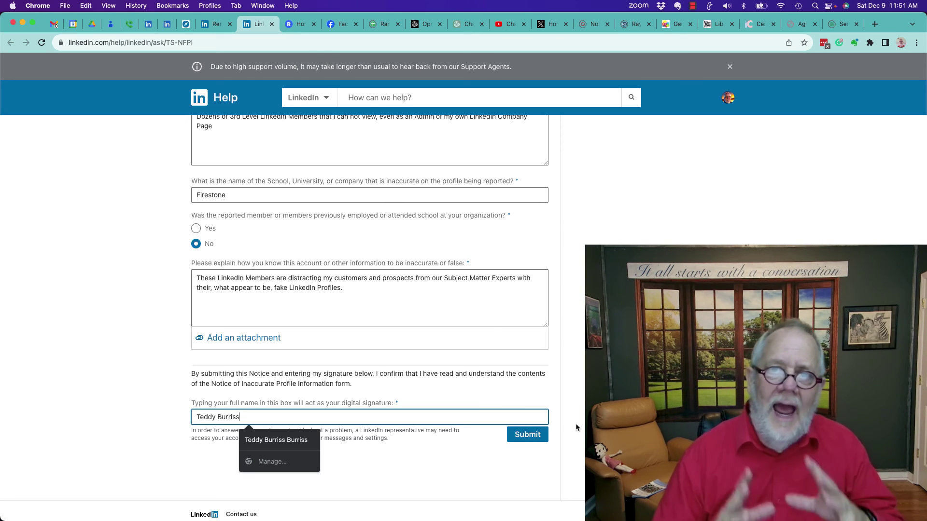
left_click(396, 463)
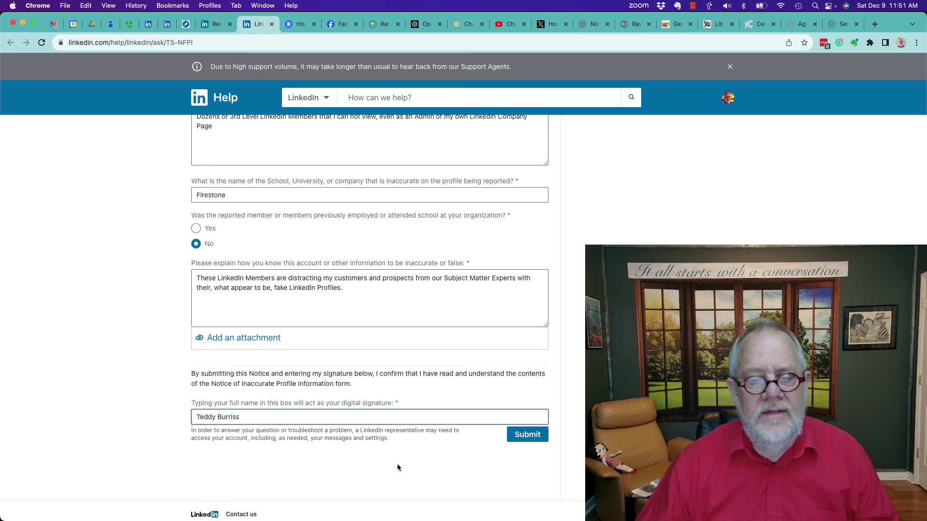
scroll(396, 463, "up", 5)
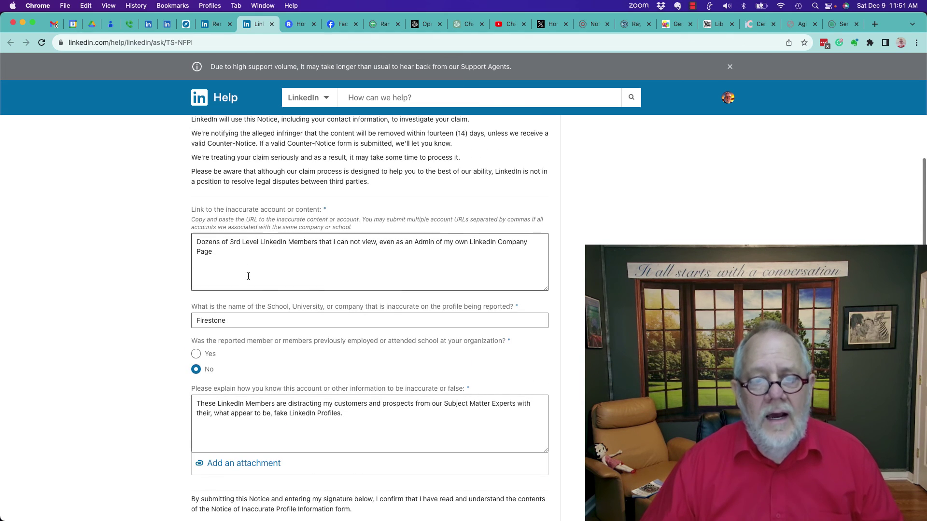
left_click_drag(248, 276, 198, 243)
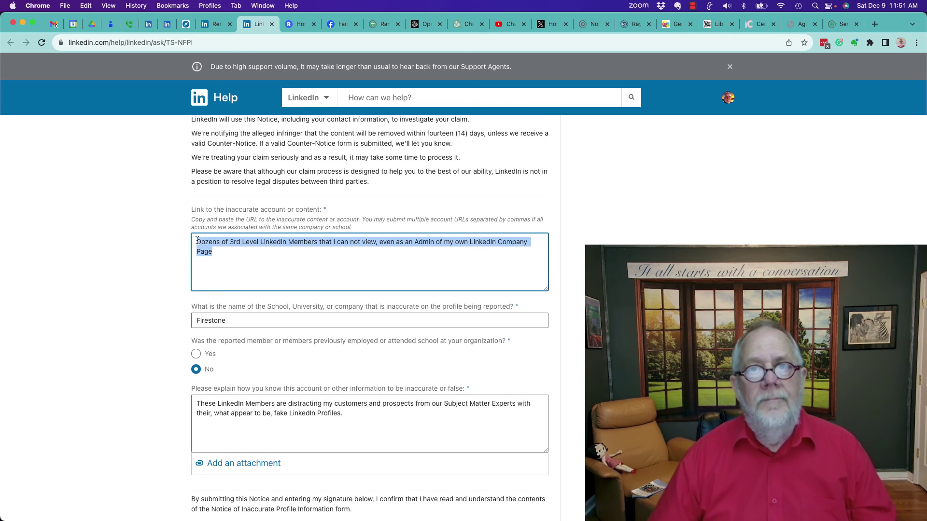